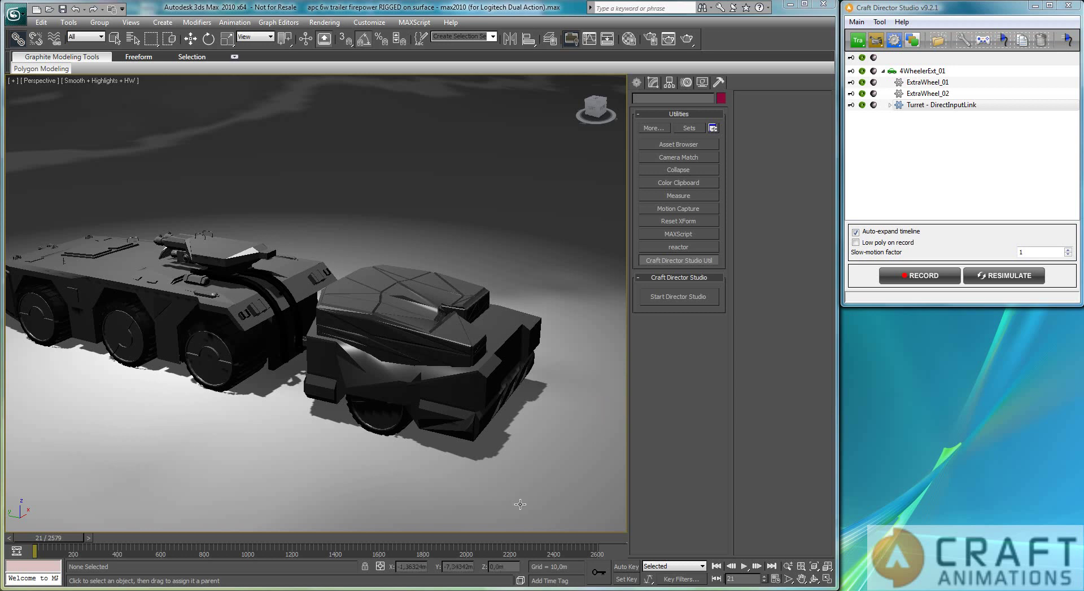
# - Switch to the Maya trailer scene and close the Craft Director Studio window that lists 4WheelerExt_01
pyautogui.hotkey('alt', 'Tab')
pyautogui.hotkey('alt', 'Tab')
pyautogui.hotkey('alt', 'Tab')
pyautogui.hotkey('alt', 'Tab')
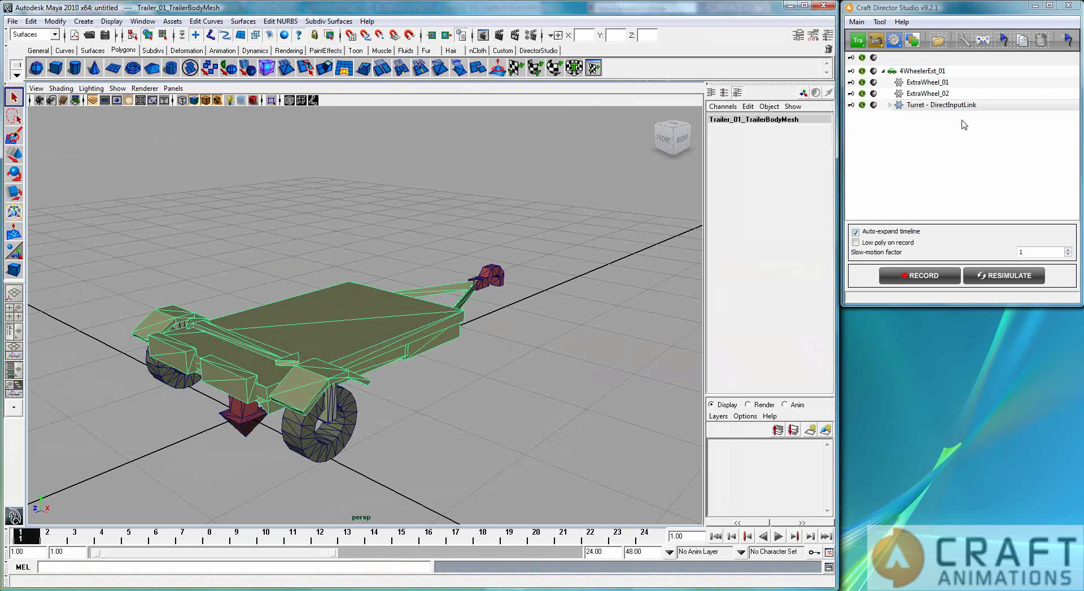
pyautogui.click(1068, 6)
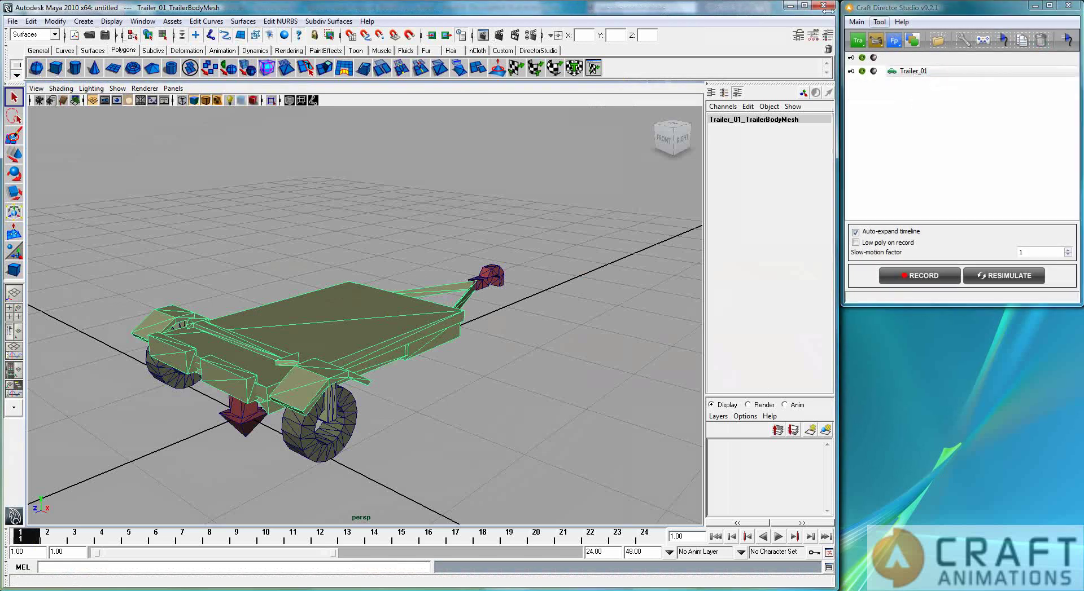
# - Examine the trailer's body, wheels and hitch from above and from both sides
pyautogui.keyDown('alt'); pyautogui.moveTo(340, 408); pyautogui.dragTo(401, 447); pyautogui.keyUp('alt')
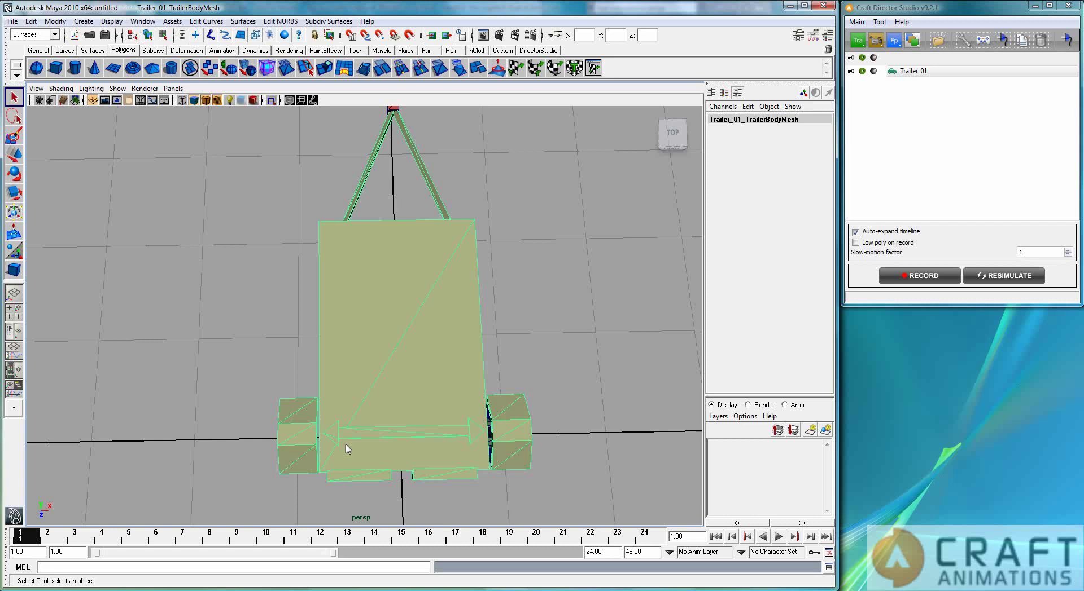
pyautogui.keyDown('alt'); pyautogui.moveTo(443, 413); pyautogui.dragTo(344, 362); pyautogui.keyUp('alt')
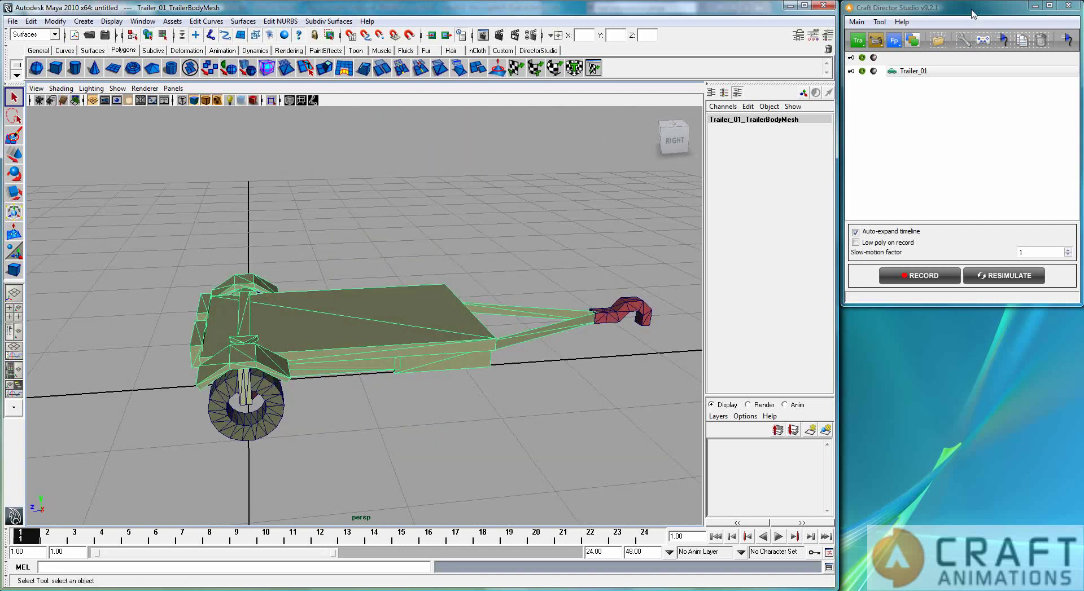
pyautogui.moveTo(985, 11)
pyautogui.mouseDown()
pyautogui.moveTo(961, 35)
pyautogui.moveTo(984, 18)
pyautogui.mouseUp()
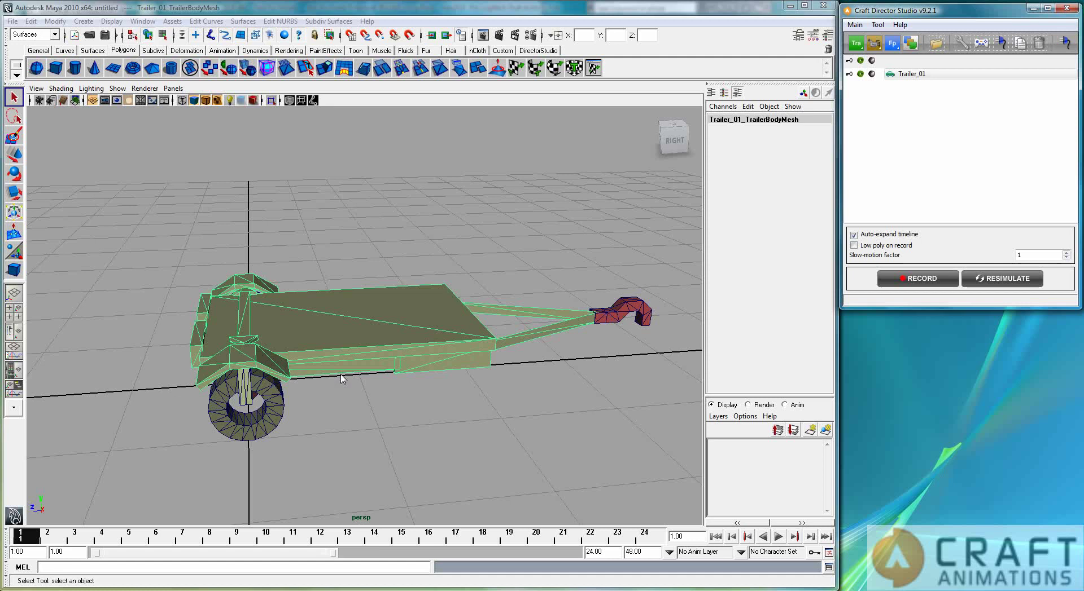
pyautogui.keyDown('alt'); pyautogui.moveTo(343, 375); pyautogui.dragTo(350, 425); pyautogui.keyUp('alt')
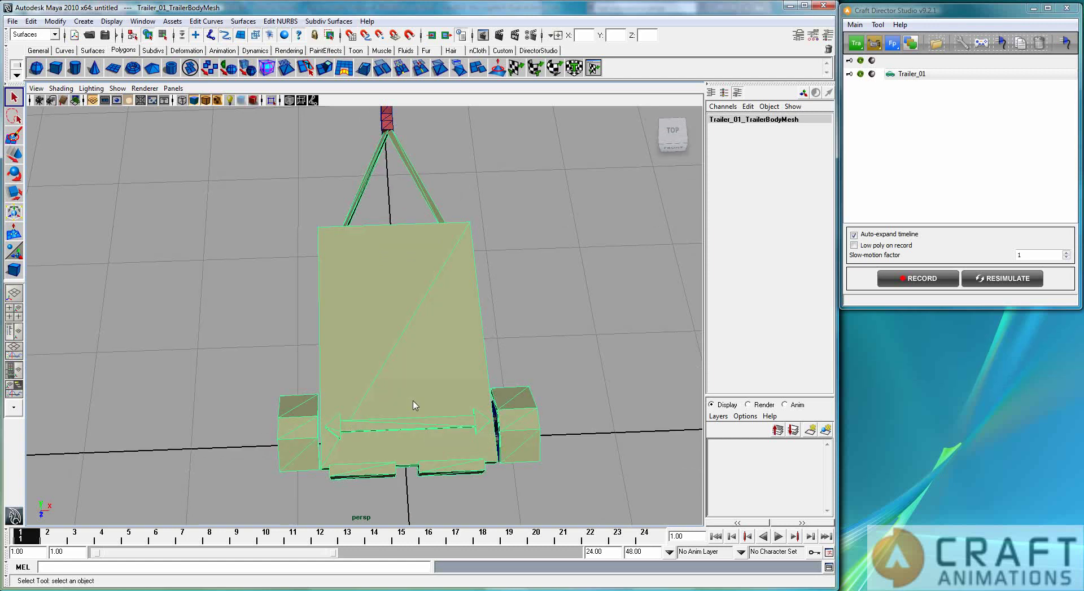
pyautogui.keyDown('alt'); pyautogui.moveTo(402, 426); pyautogui.dragTo(480, 338); pyautogui.keyUp('alt')
# - Try moving the trailer body mesh along its Z axis and undo the move
pyautogui.click(483, 317)
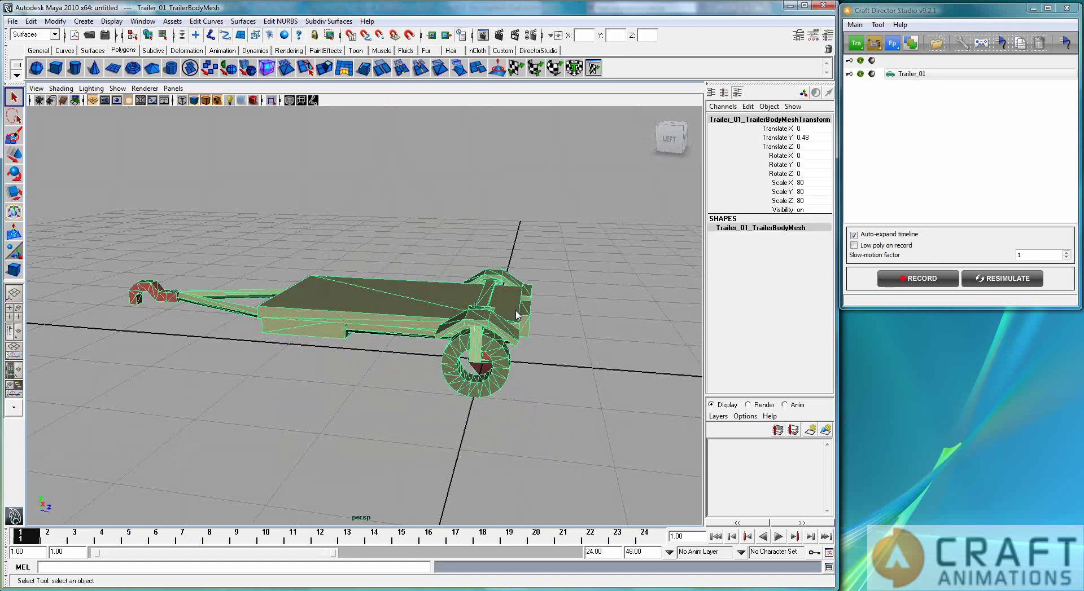
pyautogui.press('w')
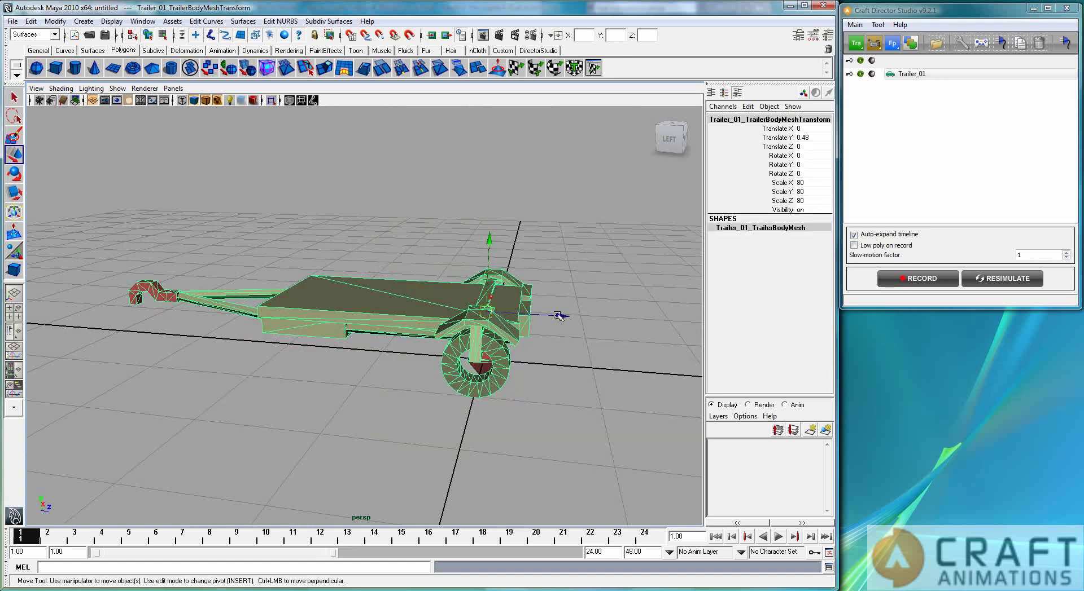
pyautogui.moveTo(558, 316); pyautogui.dragTo(397, 370)
pyautogui.press('z')
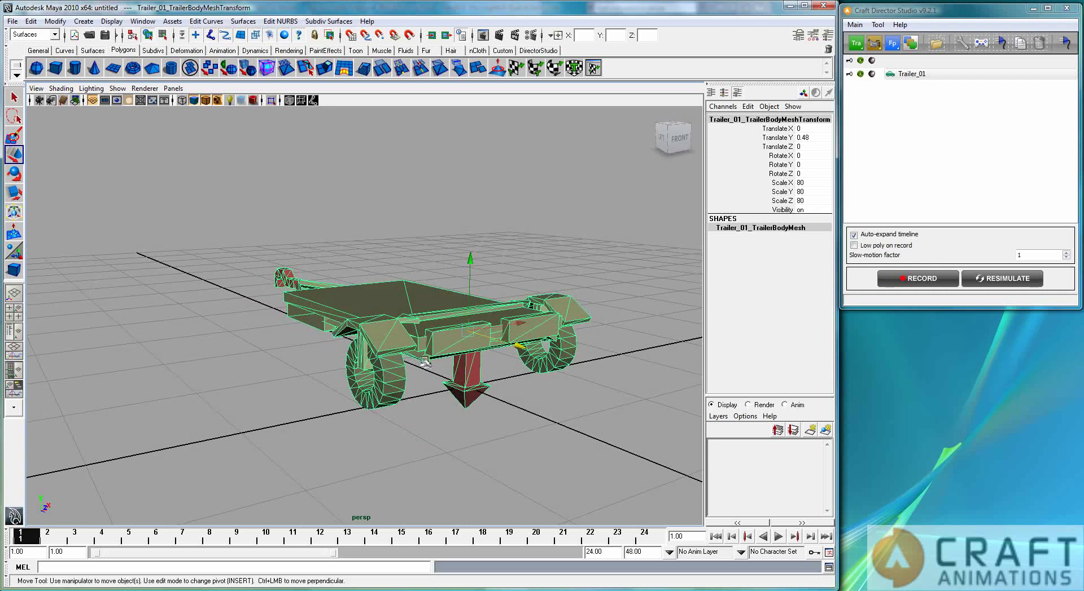
pyautogui.keyDown('alt'); pyautogui.moveTo(425, 363); pyautogui.dragTo(315, 326); pyautogui.keyUp('alt')
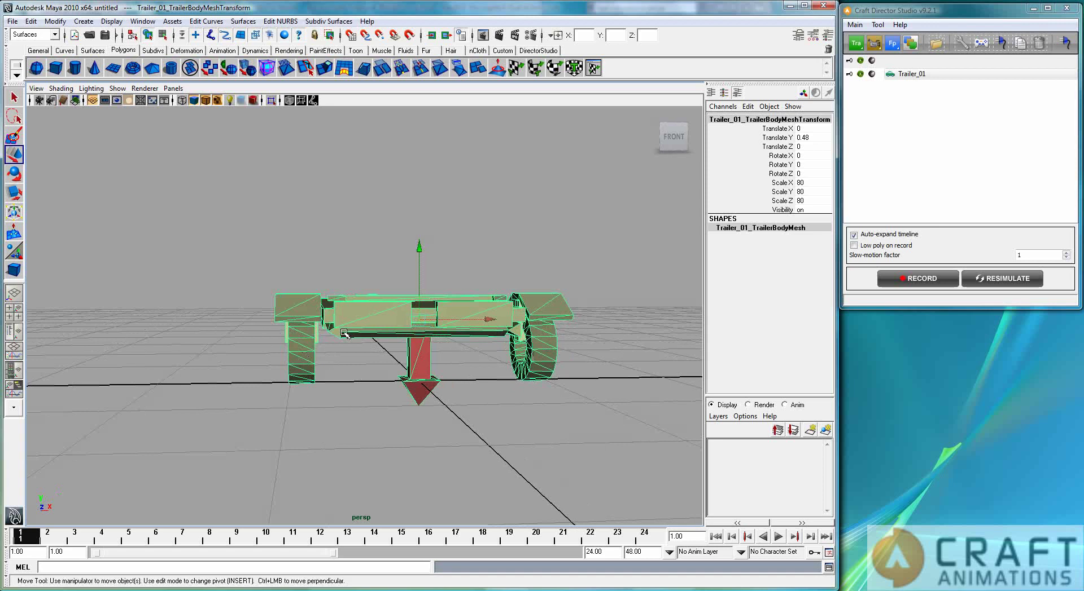
pyautogui.keyDown('alt'); pyautogui.moveTo(439, 337); pyautogui.dragTo(491, 344); pyautogui.keyUp('alt')
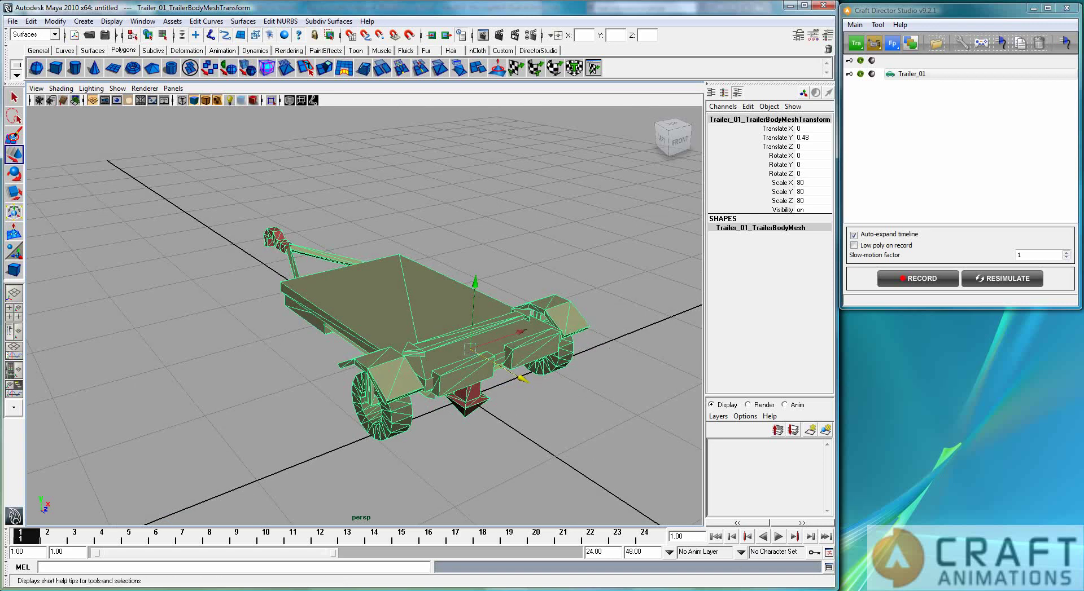
# - Switch to the 3ds Max scene with the armoured vehicle and start Craft Director Studio there
pyautogui.hotkey('alt', 'Tab')
pyautogui.press('Tab')
pyautogui.press('Tab')
pyautogui.press('Tab')
pyautogui.press('Tab')
pyautogui.press('Tab')
pyautogui.press('Tab')
pyautogui.press('Tab')
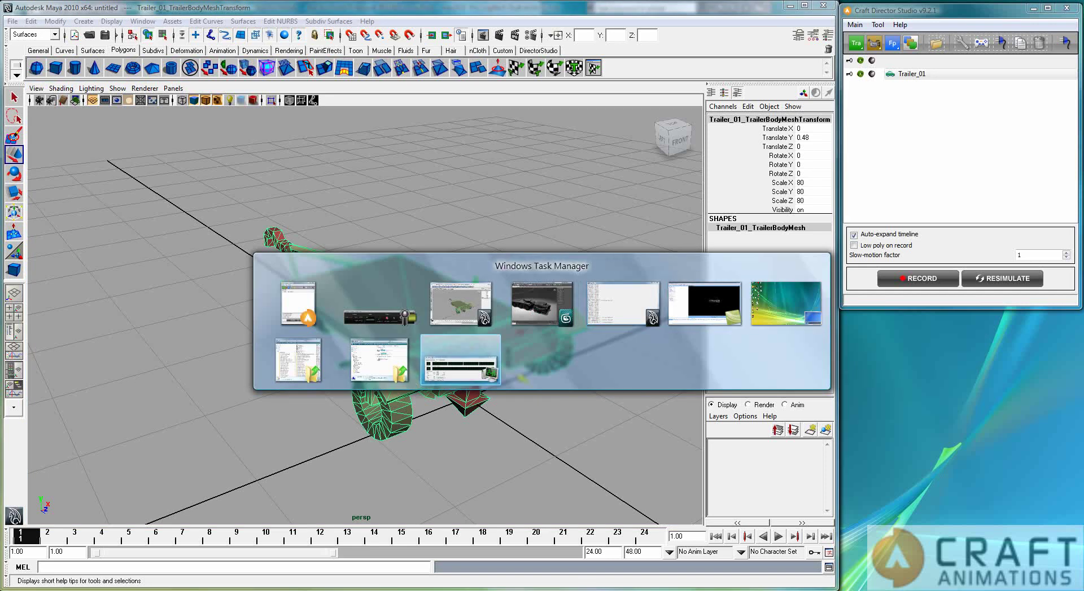
pyautogui.press('Tab')
pyautogui.press('Tab')
pyautogui.press('Tab')
pyautogui.press('Tab')
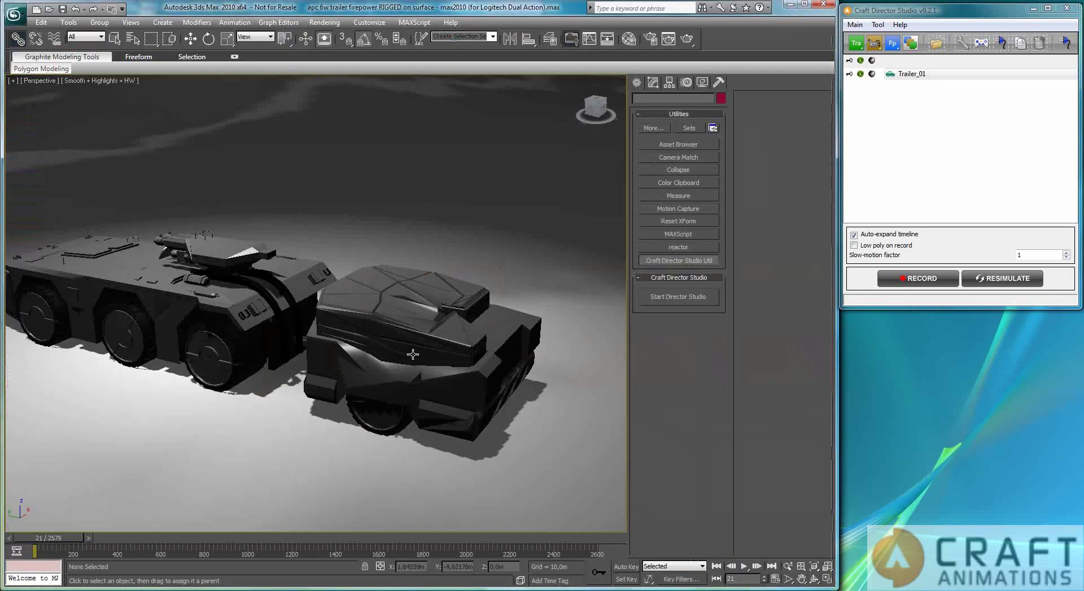
pyautogui.keyDown('alt'); pyautogui.moveTo(413, 346); pyautogui.dragTo(449, 381, button='middle'); pyautogui.keyUp('alt')
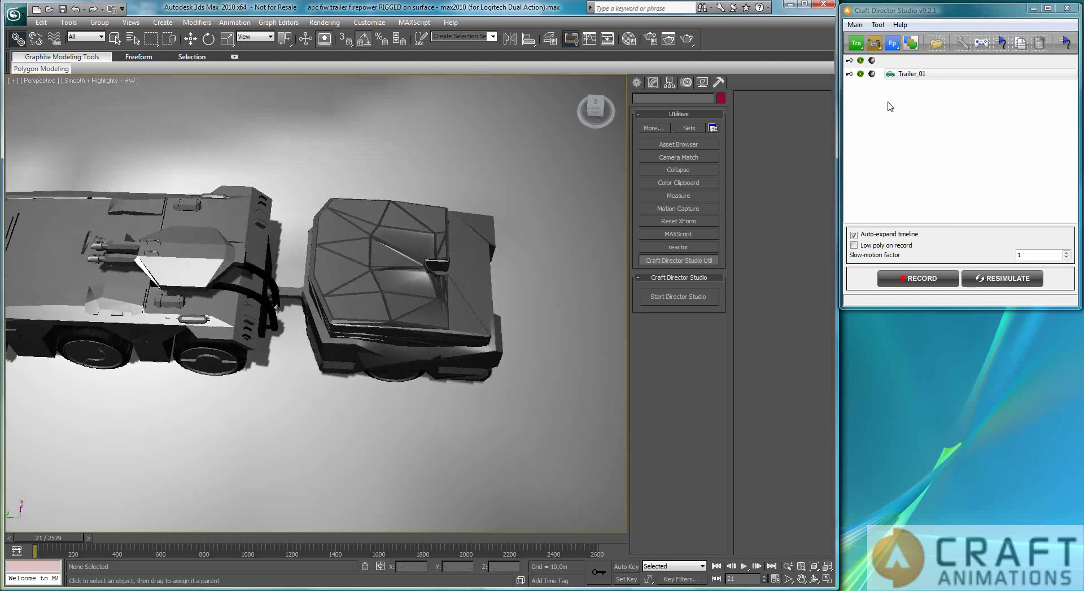
pyautogui.click(697, 300)
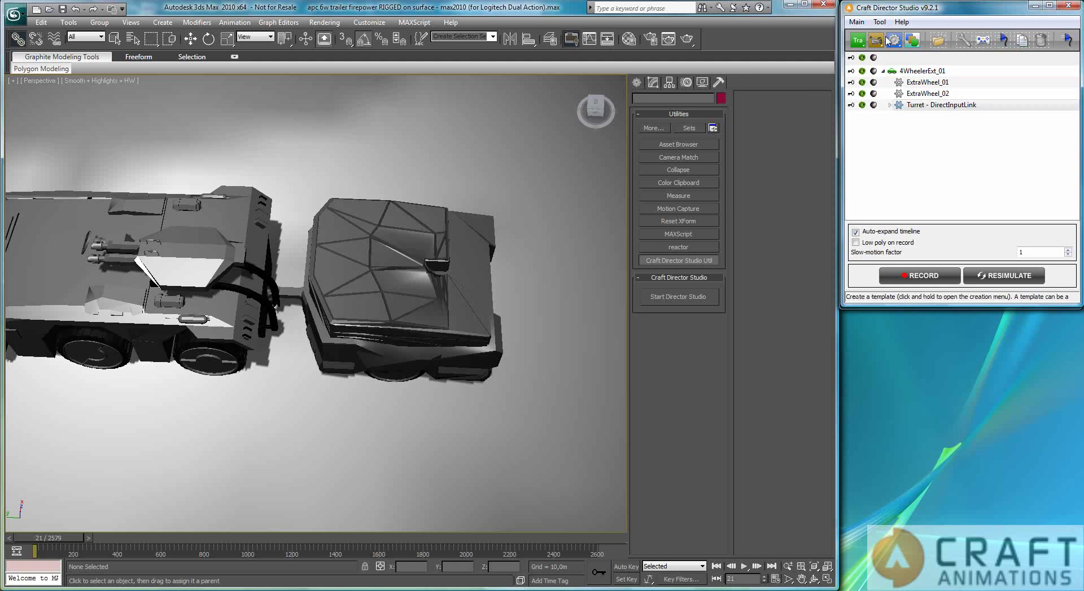
# - Create a Trailer template and parent it to 4WheelerExt_01 in the hierarchy
pyautogui.click(858, 40)
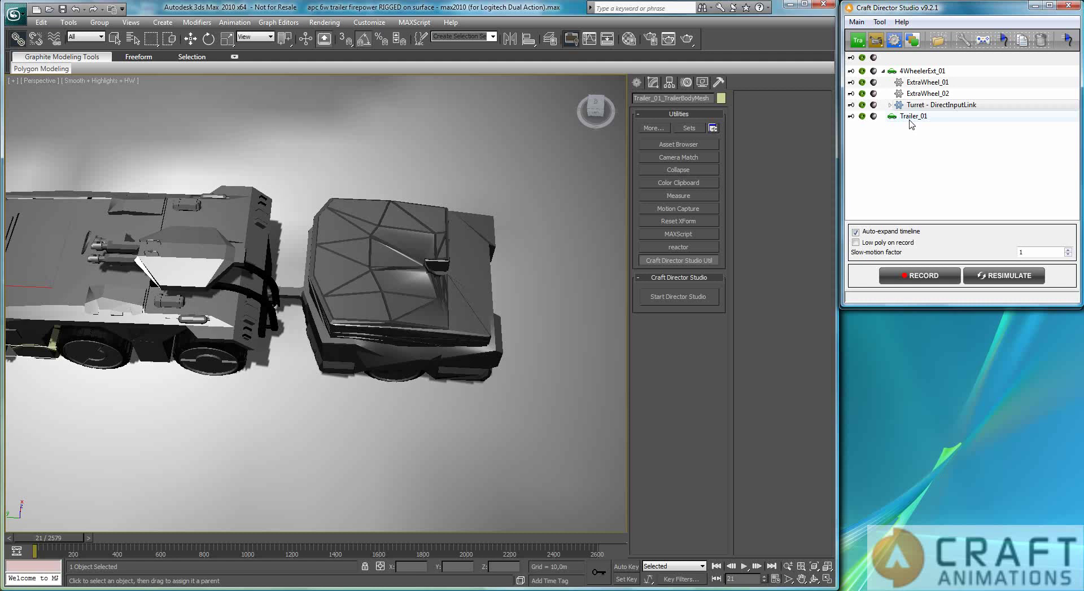
pyautogui.moveTo(910, 118); pyautogui.dragTo(911, 72)
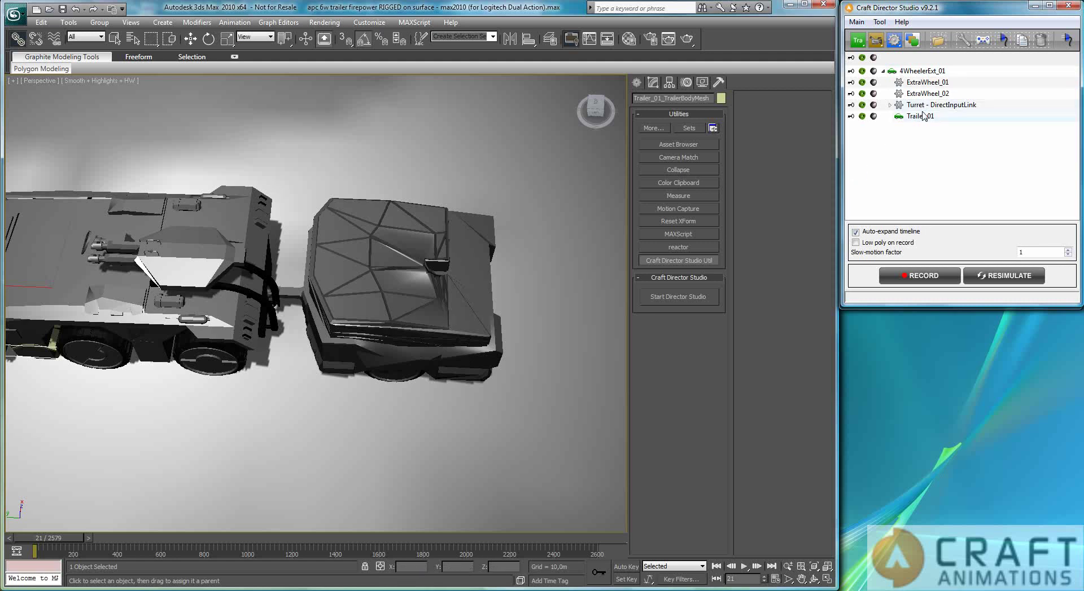
# - Move the trailer body mesh along Y to behind the towed vehicle, at about Y -7.98 m
pyautogui.keyDown('alt'); pyautogui.moveTo(477, 395); pyautogui.dragTo(408, 359, button='middle'); pyautogui.keyUp('alt')
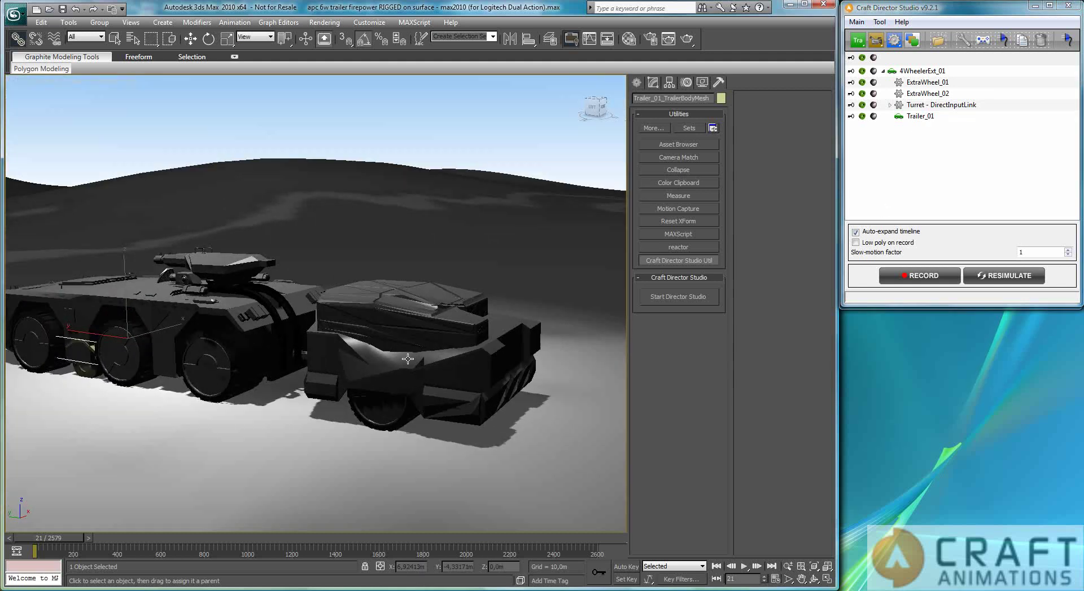
pyautogui.press('w')
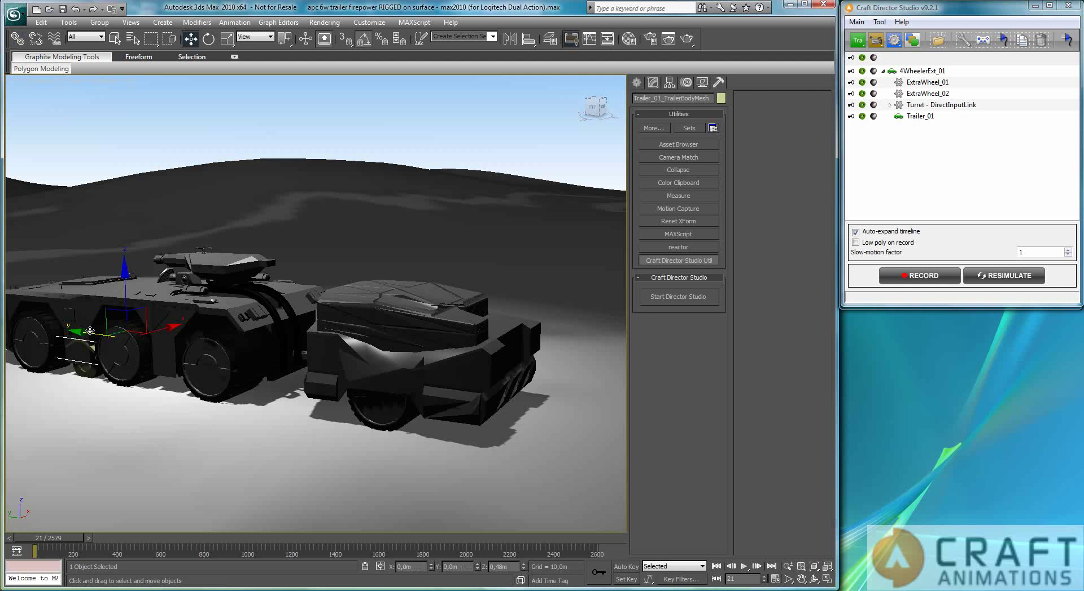
pyautogui.moveTo(86, 331); pyautogui.dragTo(580, 447)
pyautogui.keyDown('alt'); pyautogui.moveTo(579, 448); pyautogui.dragTo(578, 467, button='middle'); pyautogui.keyUp('alt')
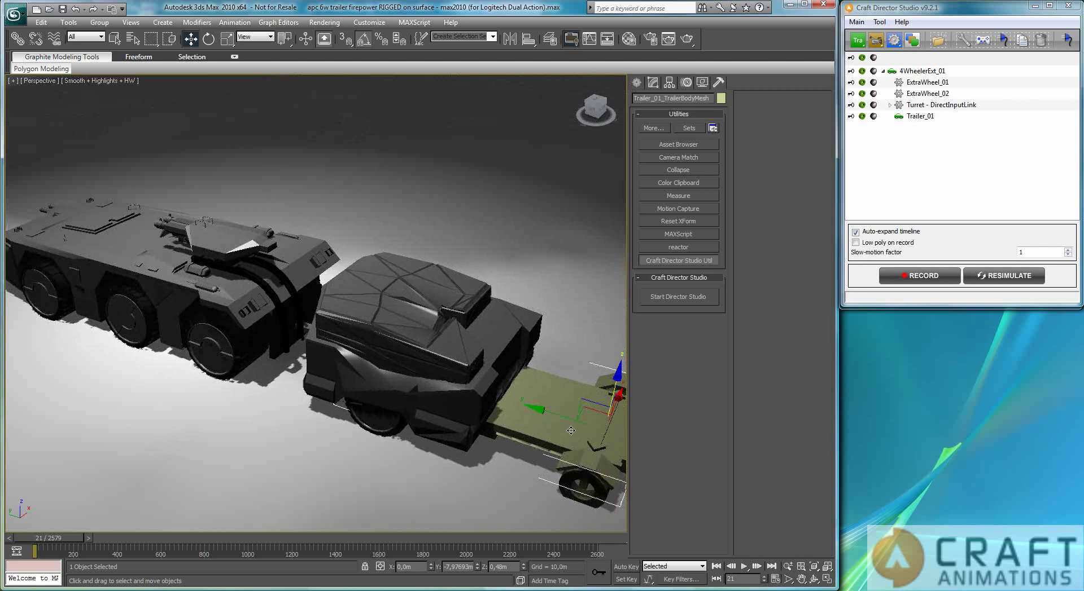
pyautogui.keyDown('alt'); pyautogui.moveTo(612, 404); pyautogui.dragTo(615, 432, button='middle'); pyautogui.keyUp('alt')
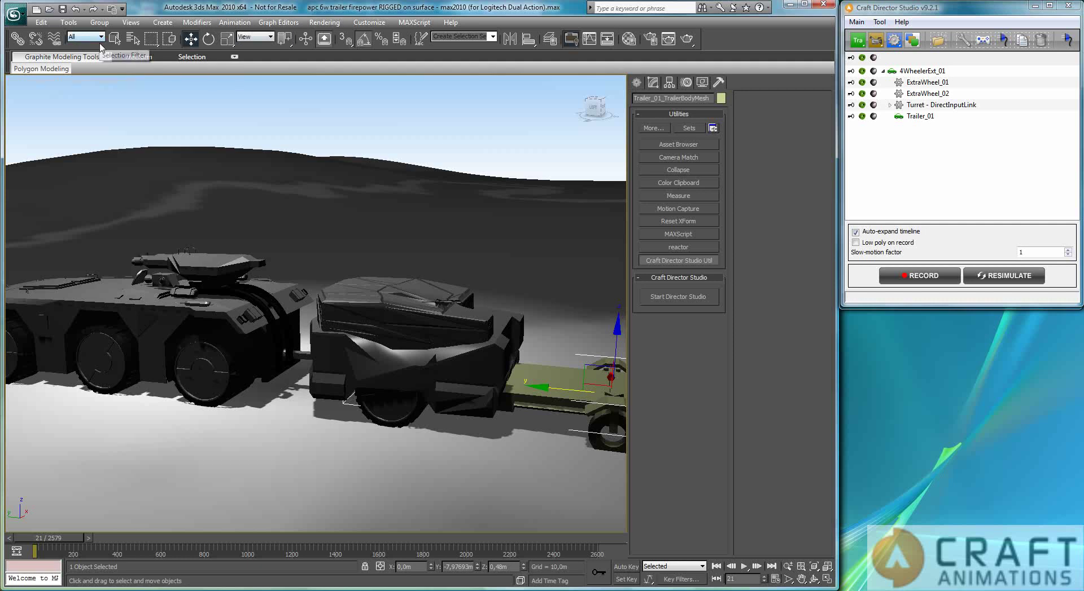
# - Align the trailer body mesh to the towed vehicle's wheel (tire-f-r03) in Y position only, pivot point to pivot point
pyautogui.click(529, 38)
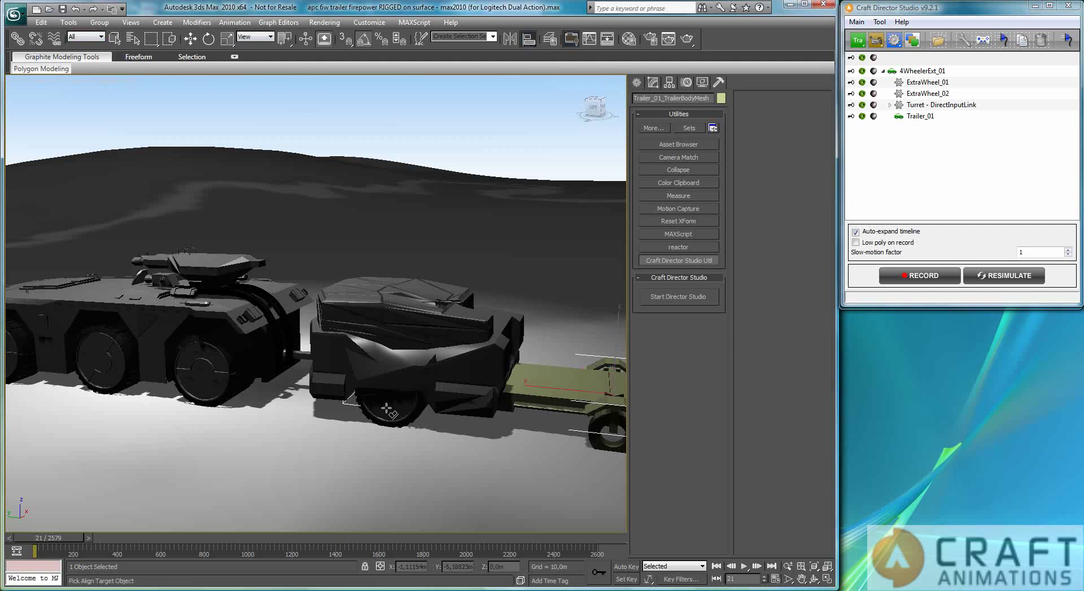
pyautogui.click(405, 418)
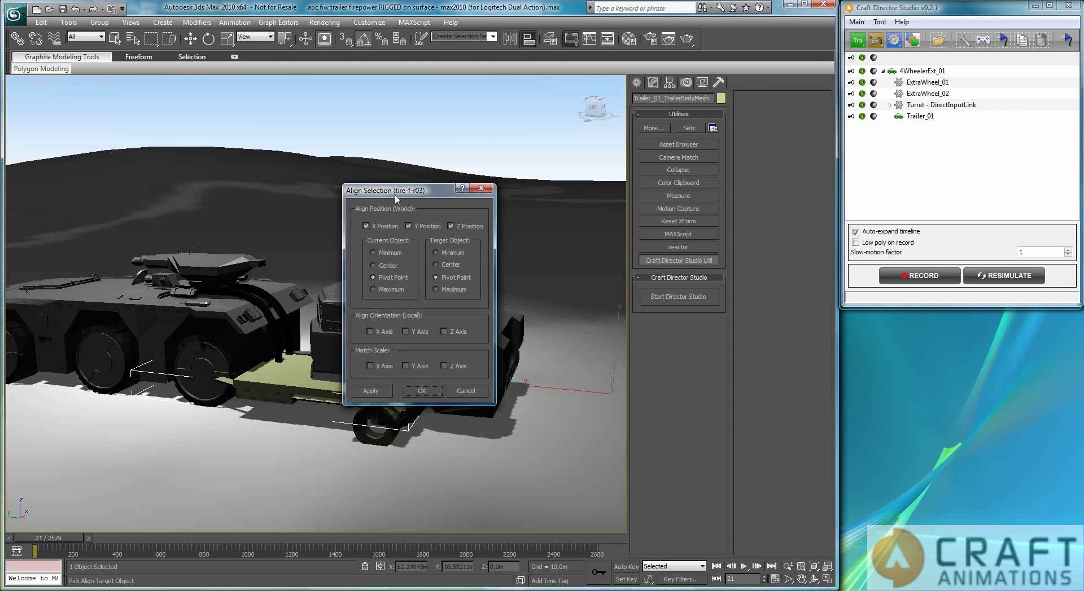
pyautogui.moveTo(386, 191); pyautogui.dragTo(486, 100)
pyautogui.click(467, 134)
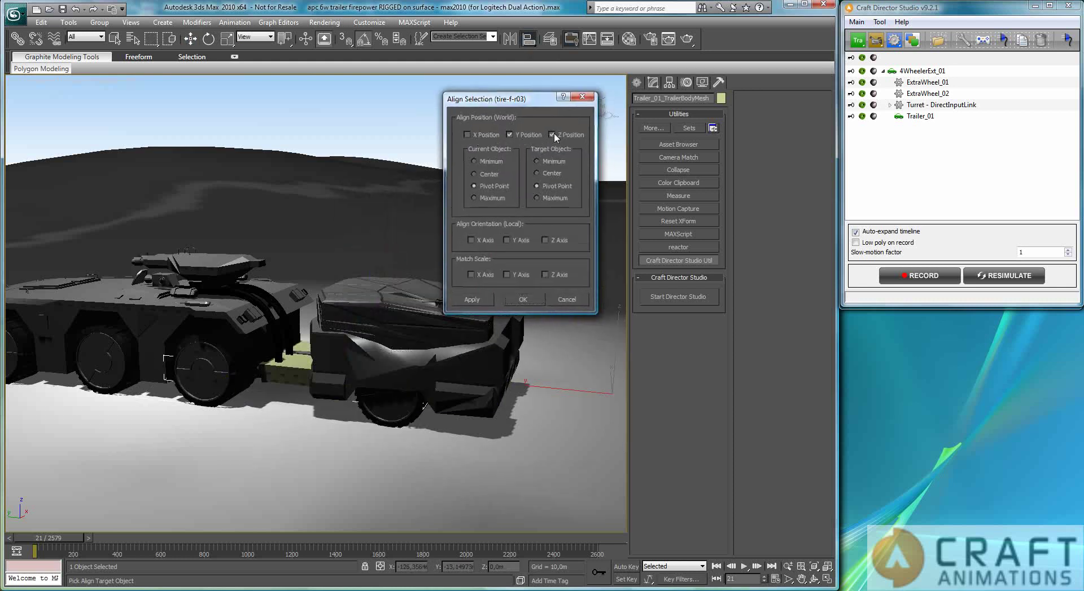
pyautogui.click(552, 134)
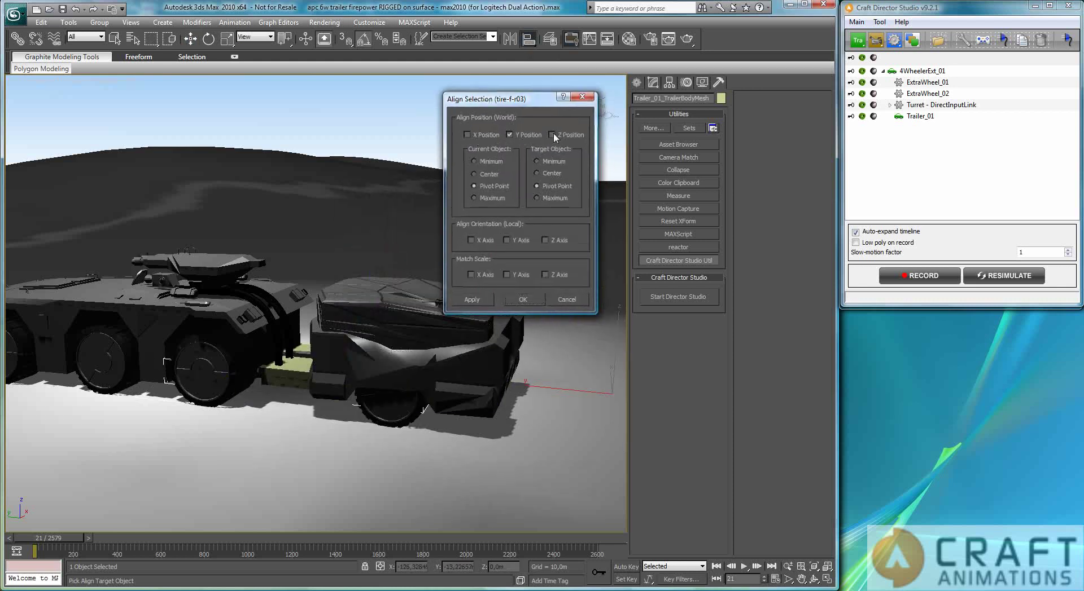
pyautogui.click(516, 299)
# - Select the trailer body mesh under the towed vehicle and raise it clear of the vehicle to about Z 1.9 m
pyautogui.keyDown('alt'); pyautogui.moveTo(451, 305); pyautogui.dragTo(399, 266, button='middle'); pyautogui.keyUp('alt')
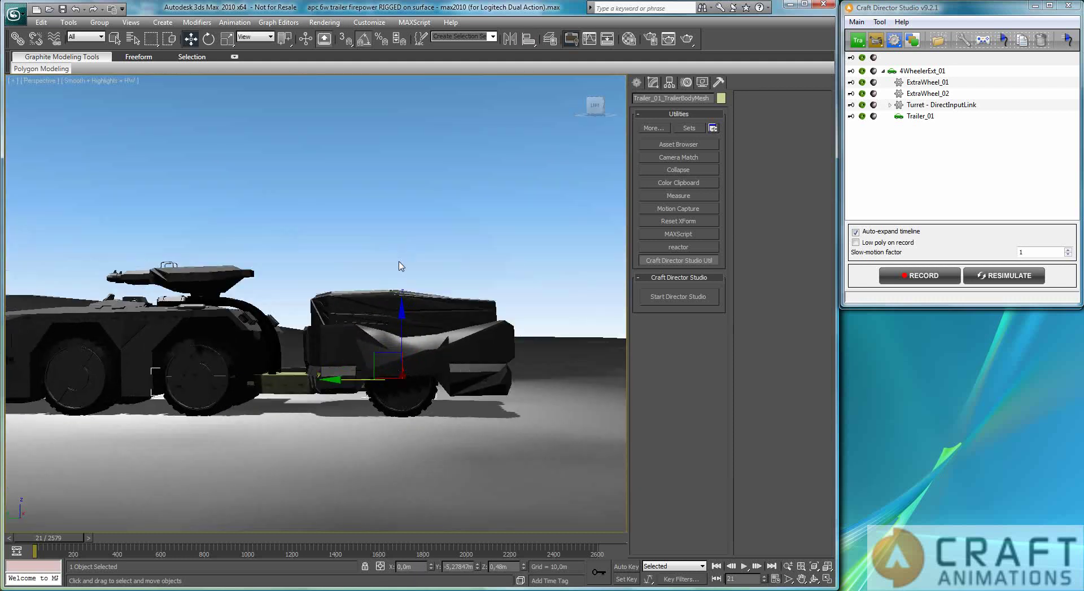
pyautogui.keyDown('alt'); pyautogui.moveTo(422, 299); pyautogui.dragTo(405, 330, button='middle'); pyautogui.keyUp('alt')
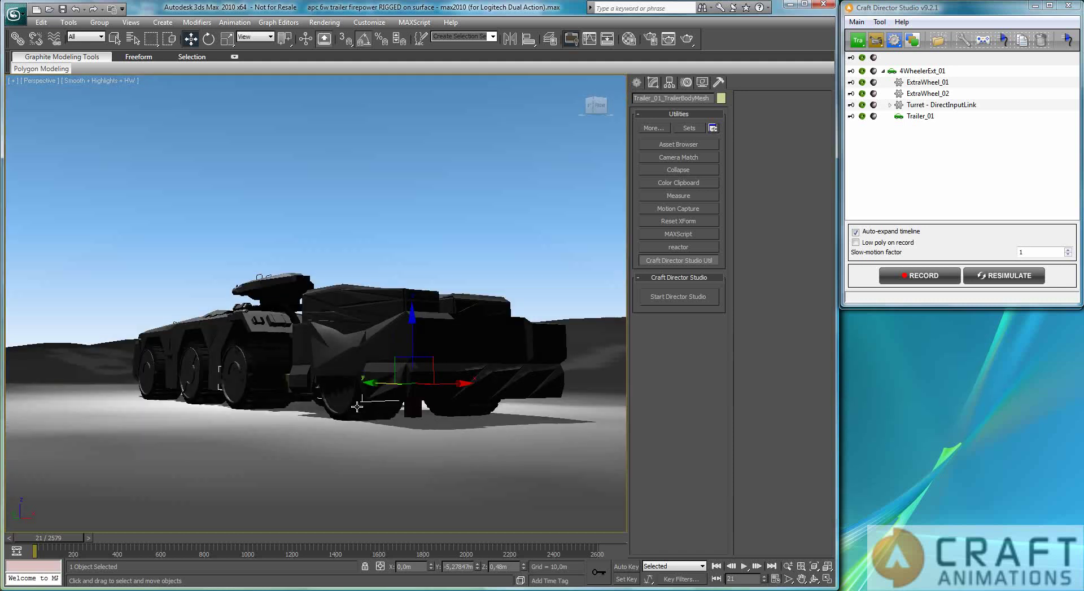
pyautogui.click(382, 410)
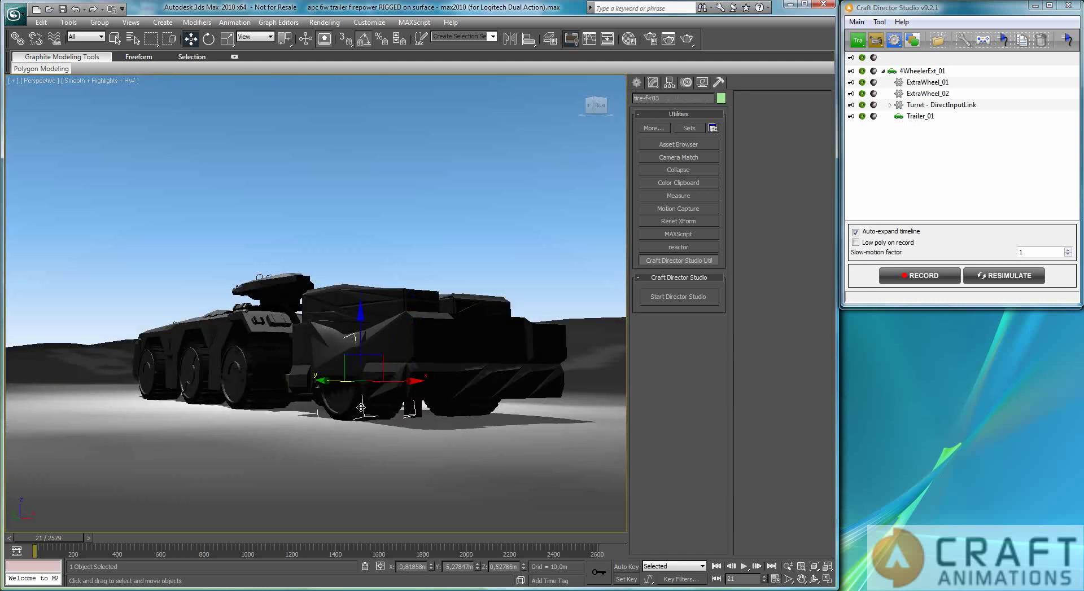
pyautogui.keyDown('alt'); pyautogui.moveTo(361, 410); pyautogui.dragTo(287, 391, button='middle'); pyautogui.keyUp('alt')
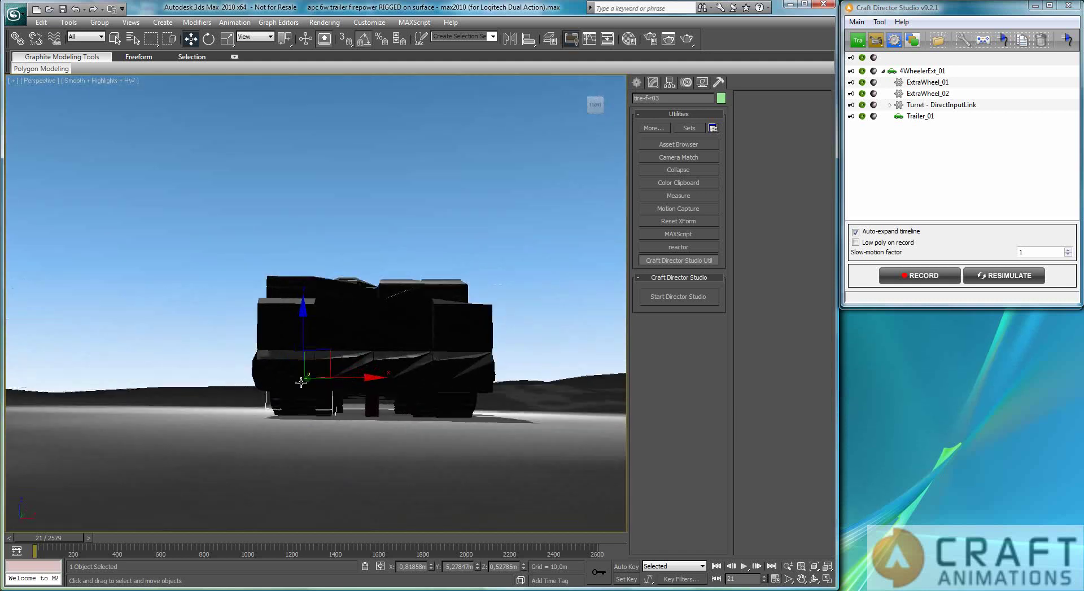
pyautogui.click(364, 415)
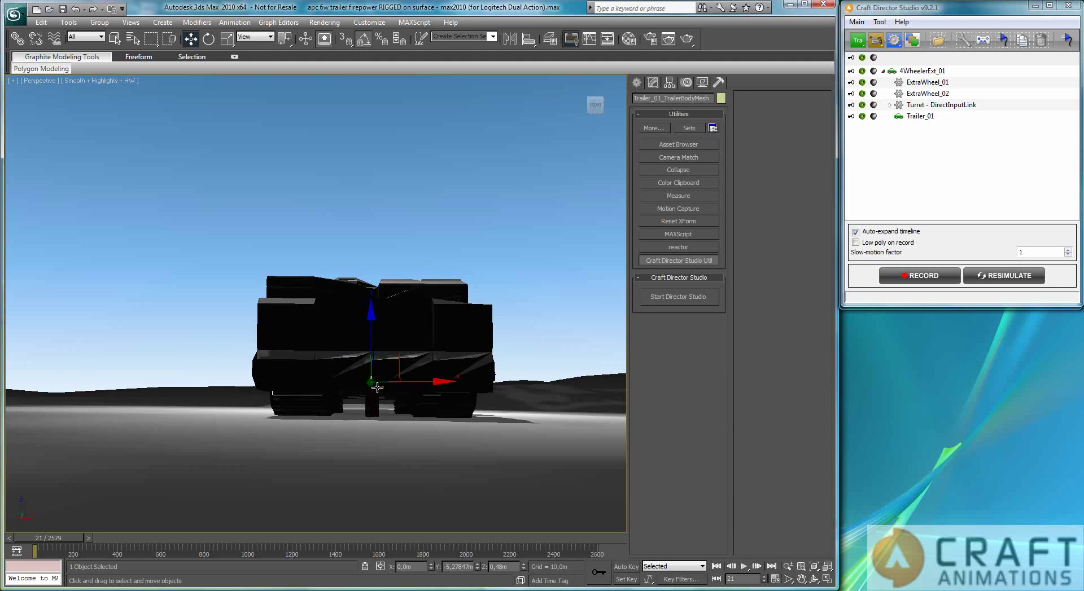
pyautogui.moveTo(371, 331); pyautogui.dragTo(380, 213)
pyautogui.moveTo(395, 262)
pyautogui.keyDown('alt'); pyautogui.mouseDown(button='middle')
pyautogui.moveTo(395, 282)
pyautogui.moveTo(398, 251)
pyautogui.mouseUp(button='middle'); pyautogui.keyUp('alt')
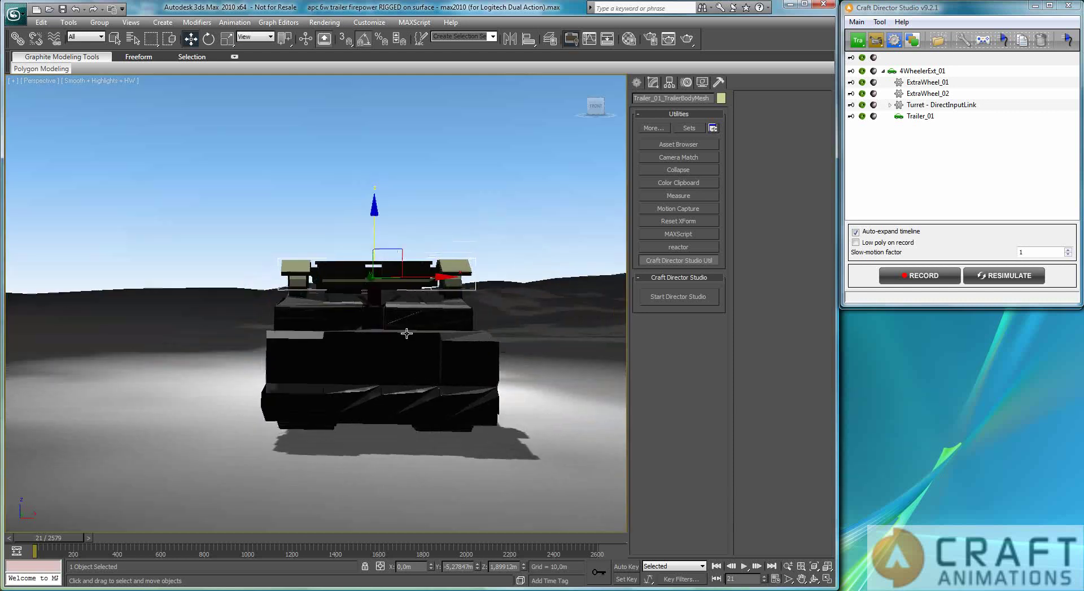
# - Scale the trailer body mesh down uniformly so it is narrower than the towed vehicle
pyautogui.press('r')
pyautogui.press('e')
pyautogui.press('r')
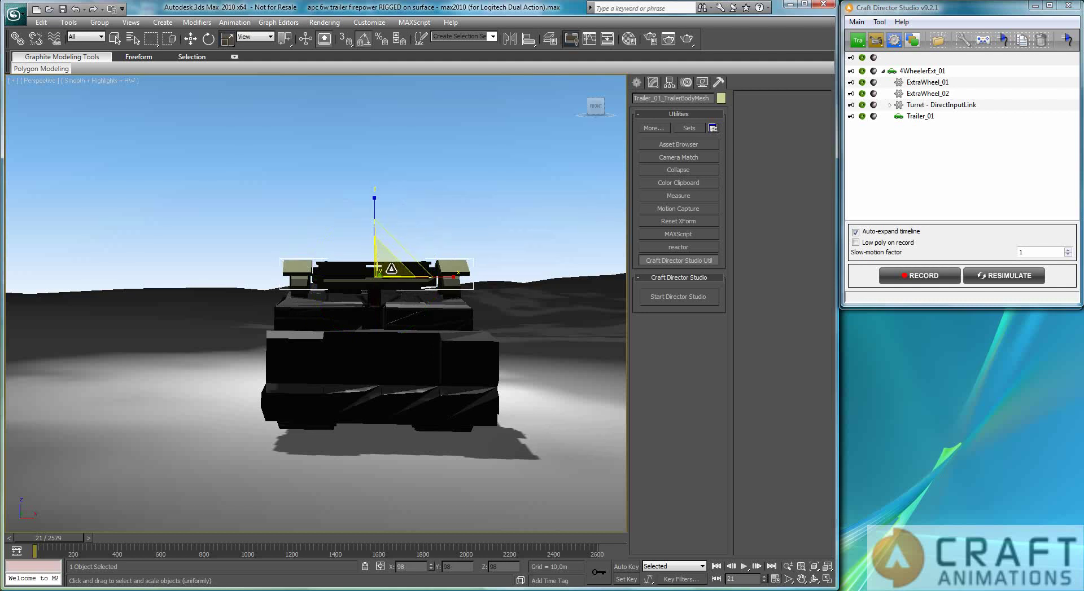
pyautogui.moveTo(391, 270); pyautogui.dragTo(395, 278)
# - Lower the trailer body mesh back into the towed vehicle, to about Z 0.67 m
pyautogui.press('w')
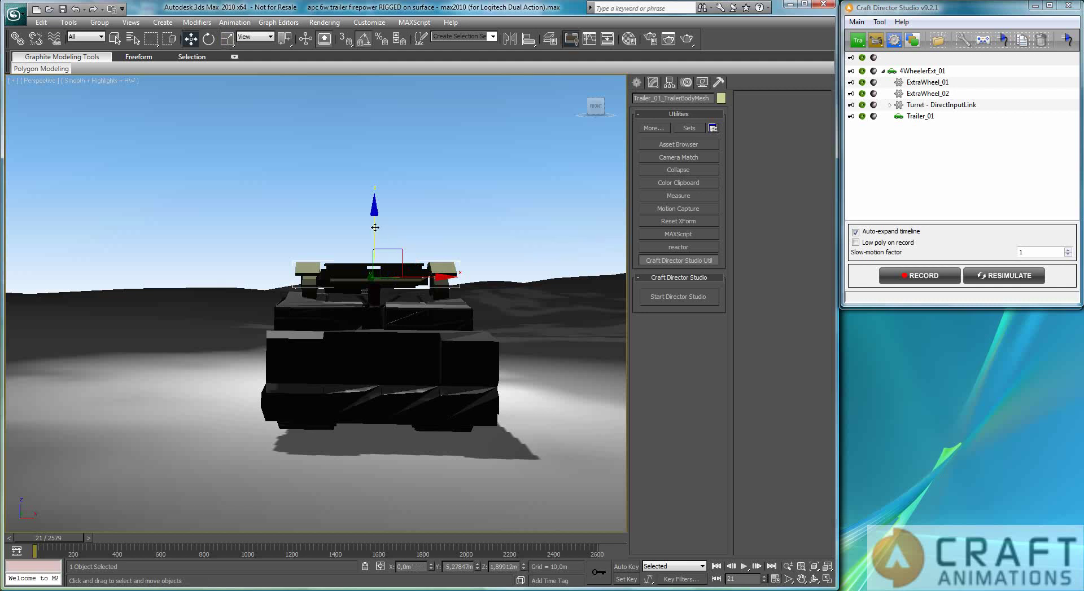
pyautogui.moveTo(374, 227); pyautogui.dragTo(370, 330)
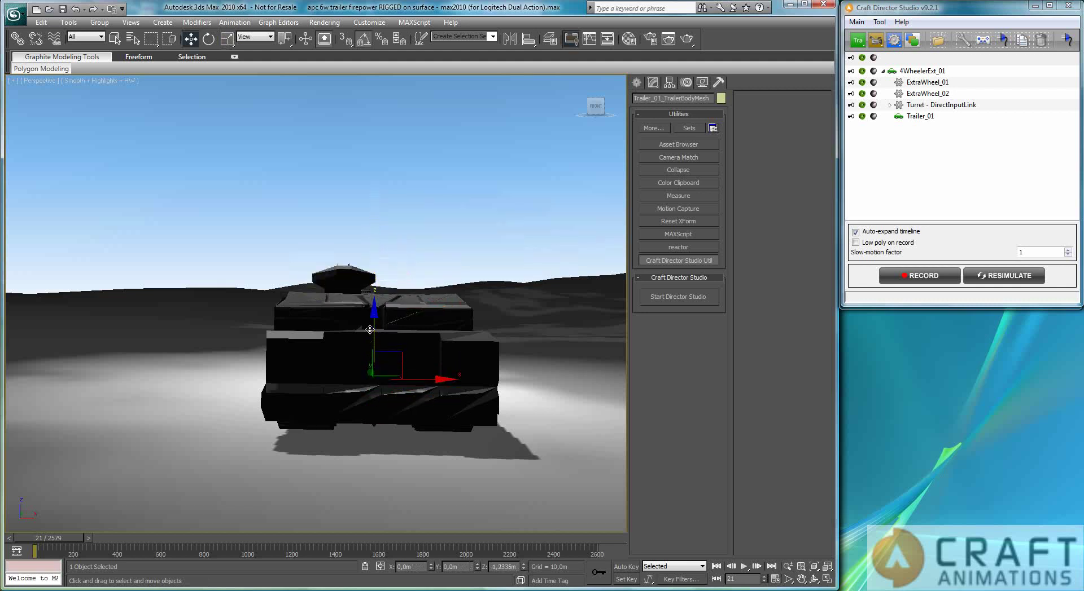
pyautogui.keyDown('alt'); pyautogui.moveTo(339, 388); pyautogui.dragTo(426, 380, button='middle'); pyautogui.keyUp('alt')
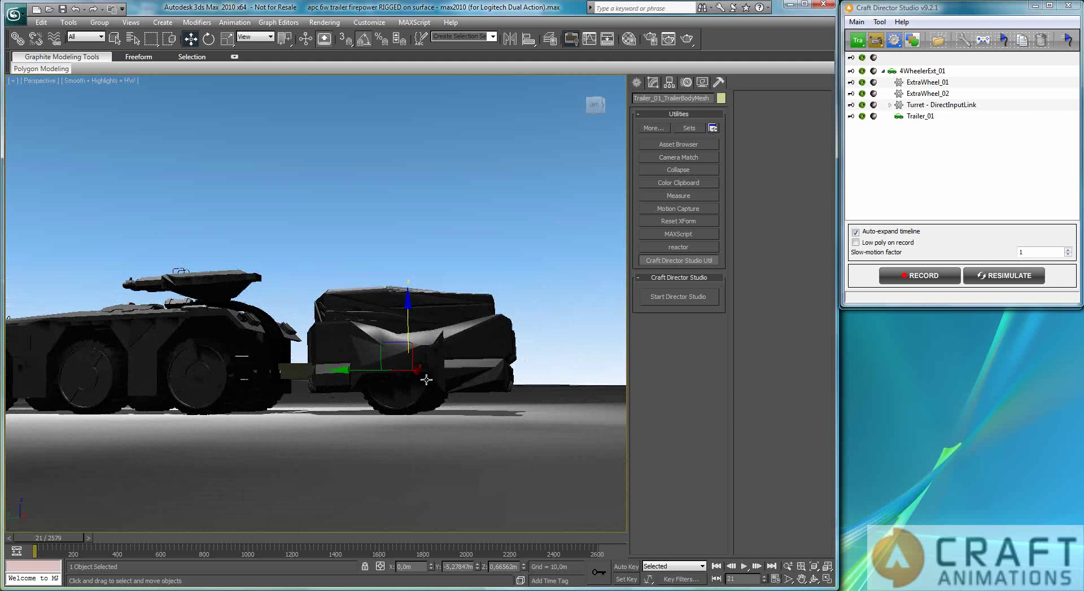
# - Align the trailer body mesh to the wheel tire-f-r03 in Z position only, pivot point to pivot point
pyautogui.moveTo(408, 307)
pyautogui.mouseDown()
pyautogui.moveTo(406, 338)
pyautogui.moveTo(405, 325)
pyautogui.mouseUp()
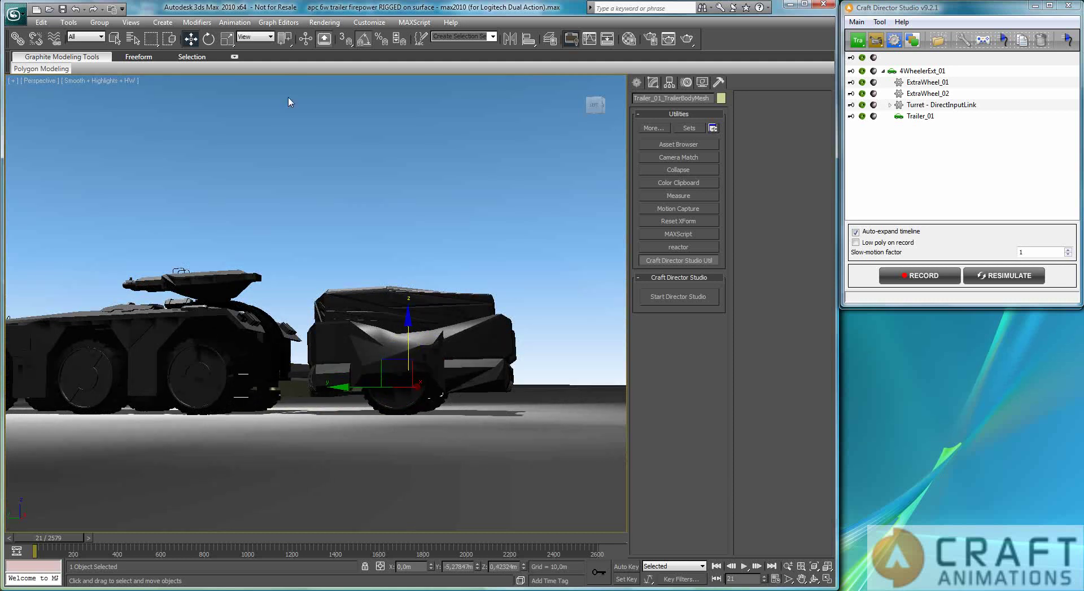
pyautogui.click(528, 39)
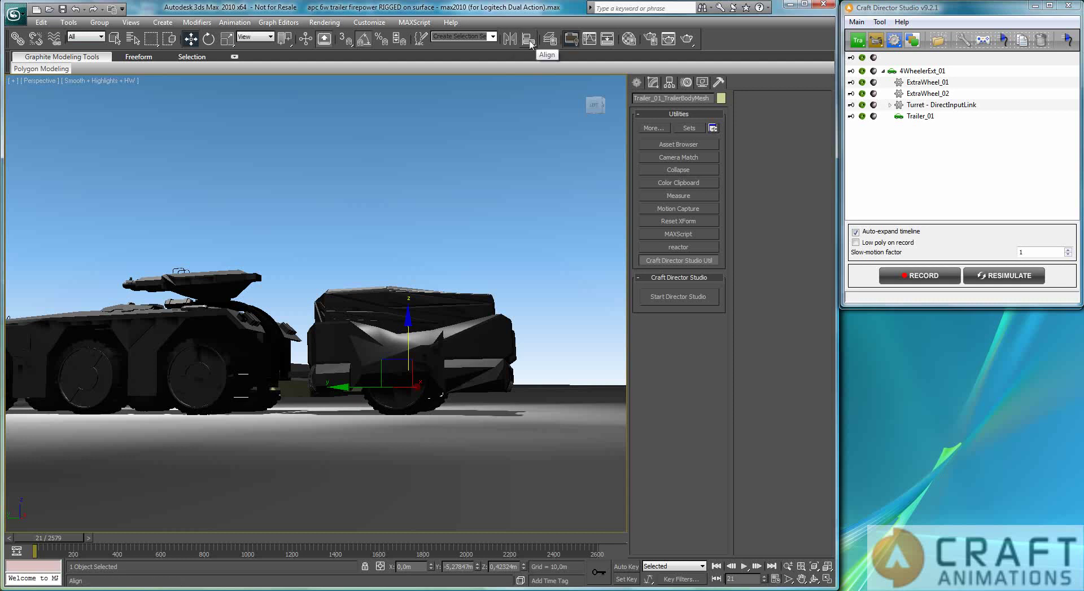
pyautogui.click(418, 411)
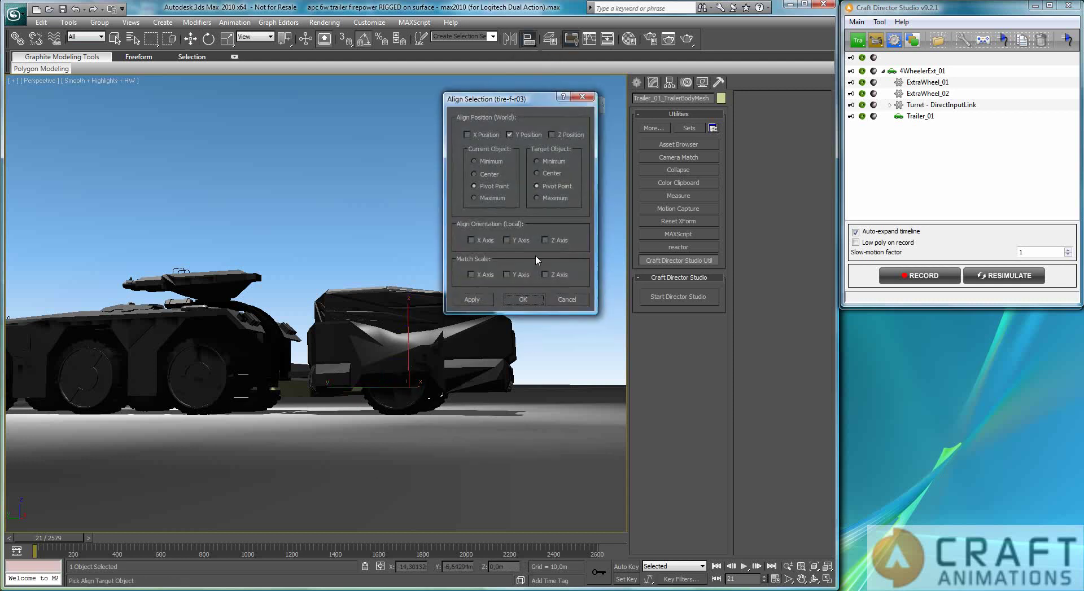
pyautogui.click(509, 135)
pyautogui.click(552, 135)
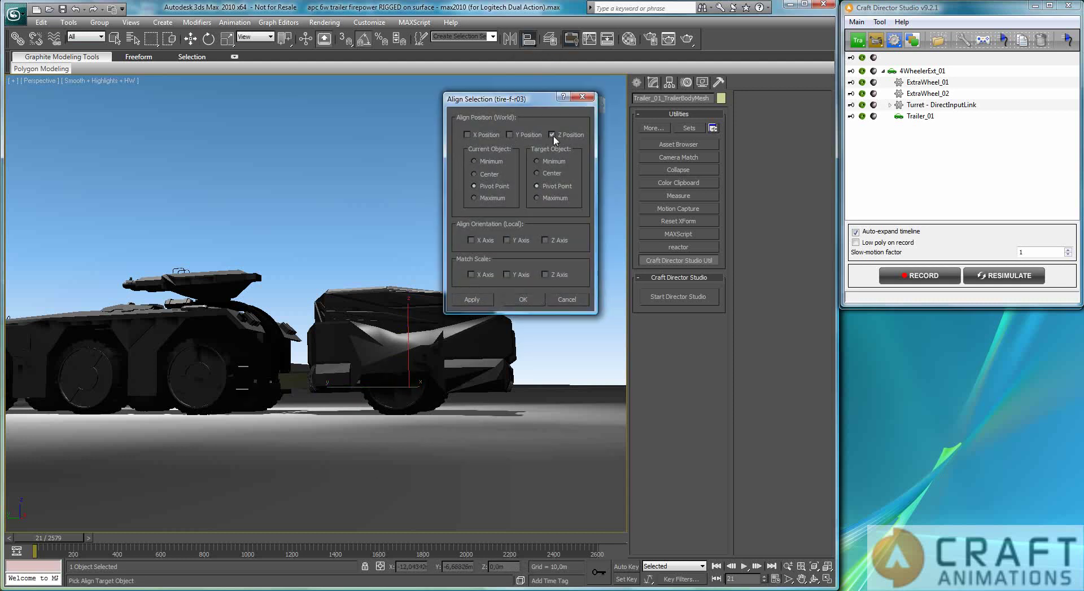
pyautogui.click(522, 303)
# - Select Trailer_01_WheelMesh00 inside the towed vehicle's wheel and align it to tire-f-r03 in X, Y and Z position, pivot point to pivot point
pyautogui.moveTo(381, 406)
pyautogui.keyDown('alt'); pyautogui.mouseDown(button='middle')
pyautogui.moveTo(351, 404)
pyautogui.moveTo(369, 383)
pyautogui.moveTo(456, 403)
pyautogui.moveTo(418, 385)
pyautogui.moveTo(407, 389)
pyautogui.moveTo(415, 406)
pyautogui.moveTo(420, 397)
pyautogui.moveTo(408, 395)
pyautogui.mouseUp(button='middle'); pyautogui.keyUp('alt')
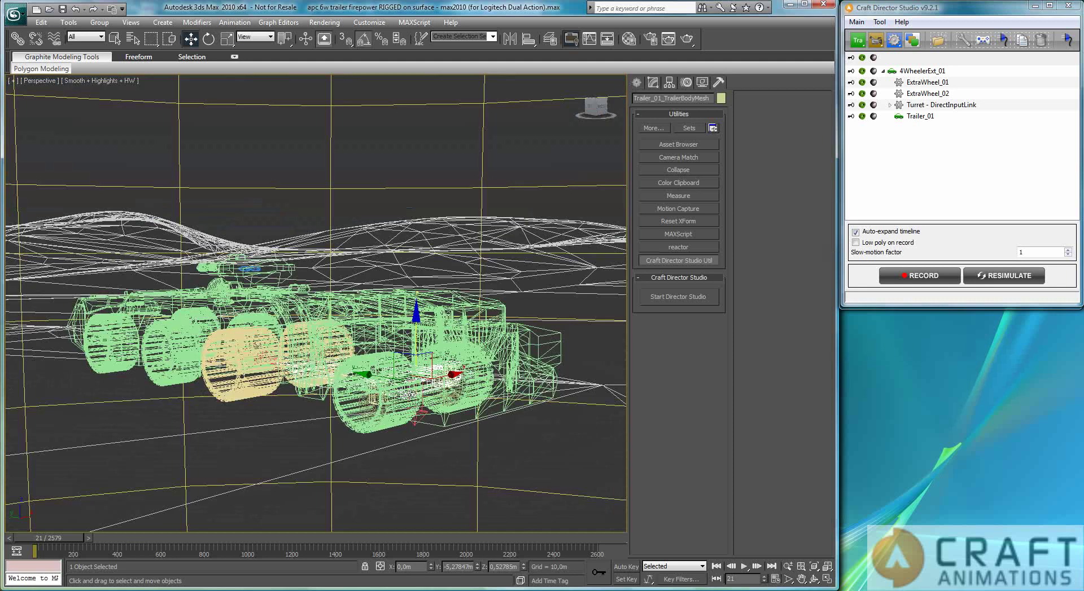
pyautogui.scroll(5, 405, 395)
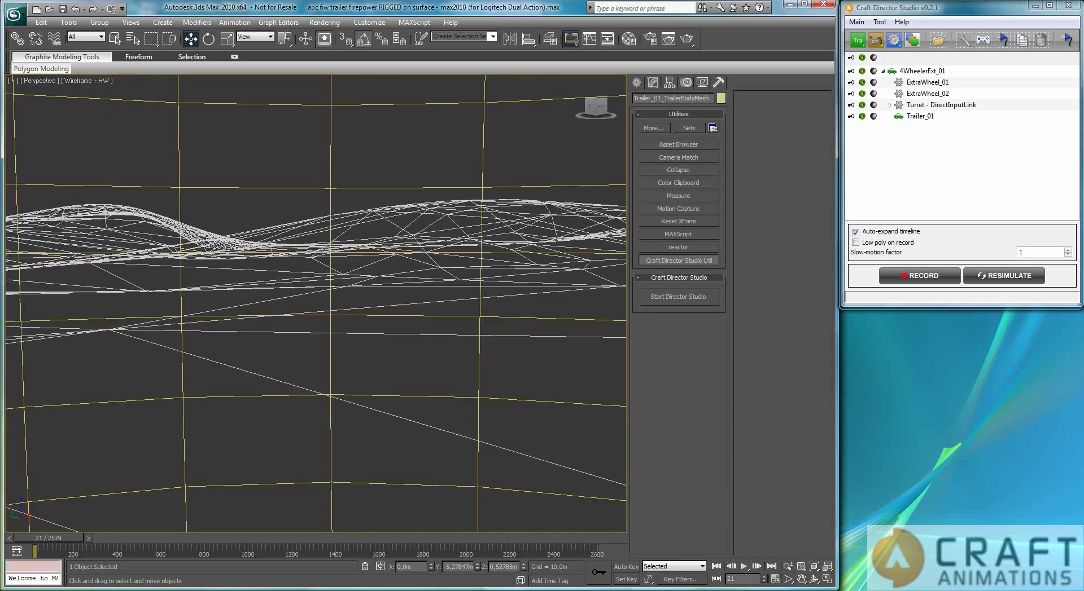
pyautogui.scroll(-3, 422, 397)
pyautogui.moveTo(422, 397)
pyautogui.keyDown('alt'); pyautogui.mouseDown(button='middle')
pyautogui.moveTo(530, 397)
pyautogui.moveTo(410, 398)
pyautogui.moveTo(419, 387)
pyautogui.mouseUp(button='middle'); pyautogui.keyUp('alt')
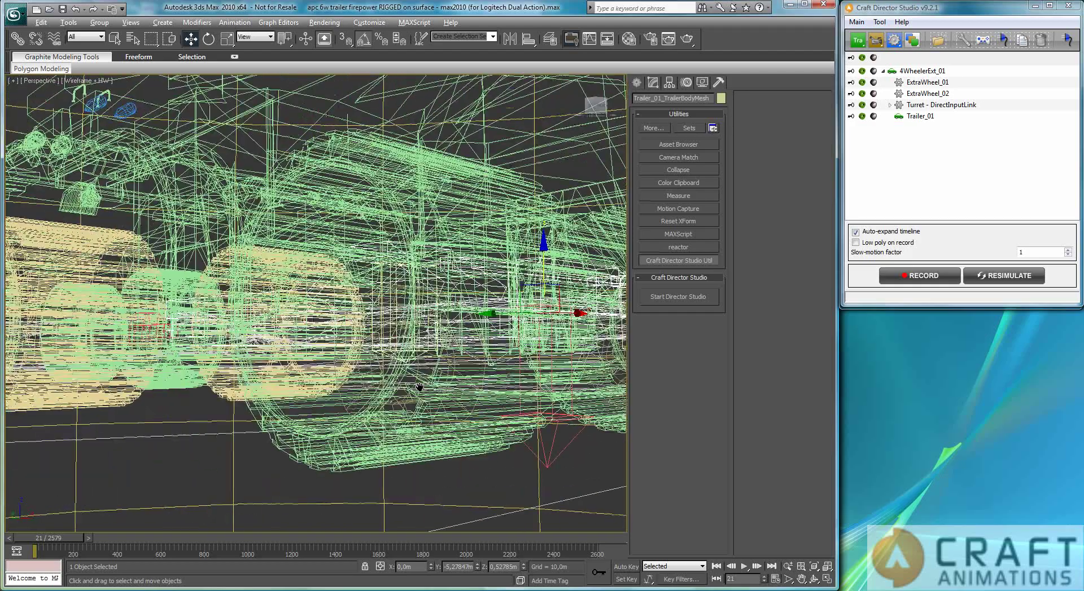
pyautogui.click(387, 407)
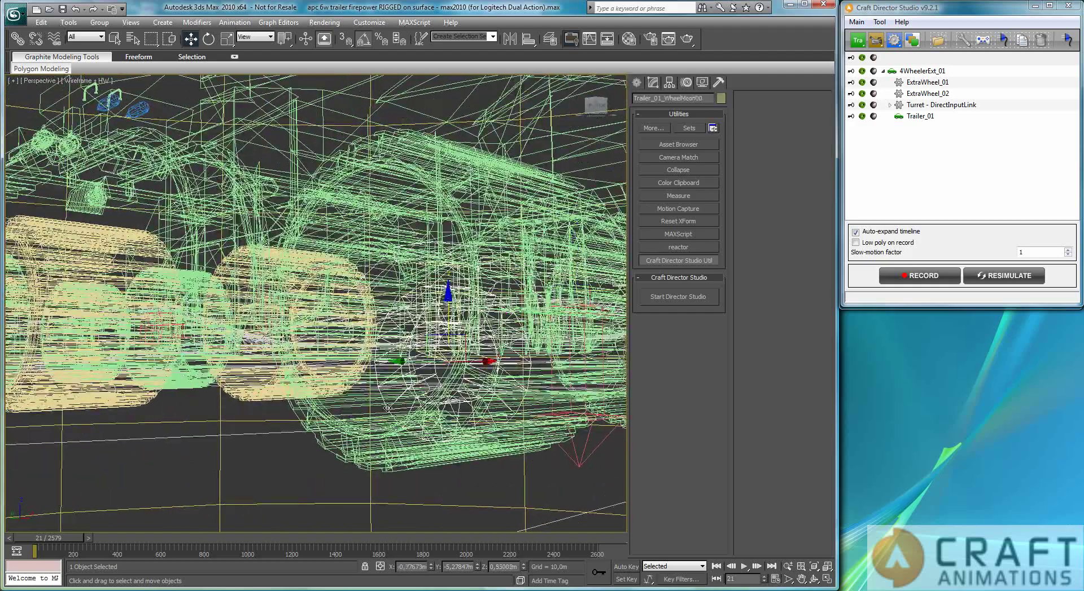
pyautogui.keyDown('alt'); pyautogui.moveTo(431, 421); pyautogui.dragTo(504, 300, button='middle'); pyautogui.keyUp('alt')
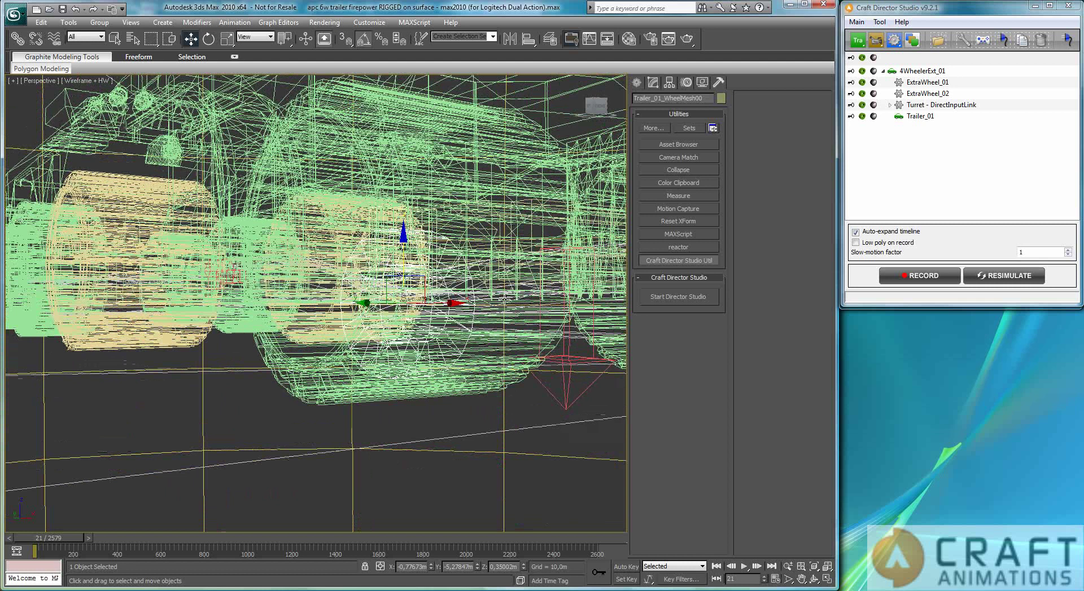
pyautogui.click(527, 42)
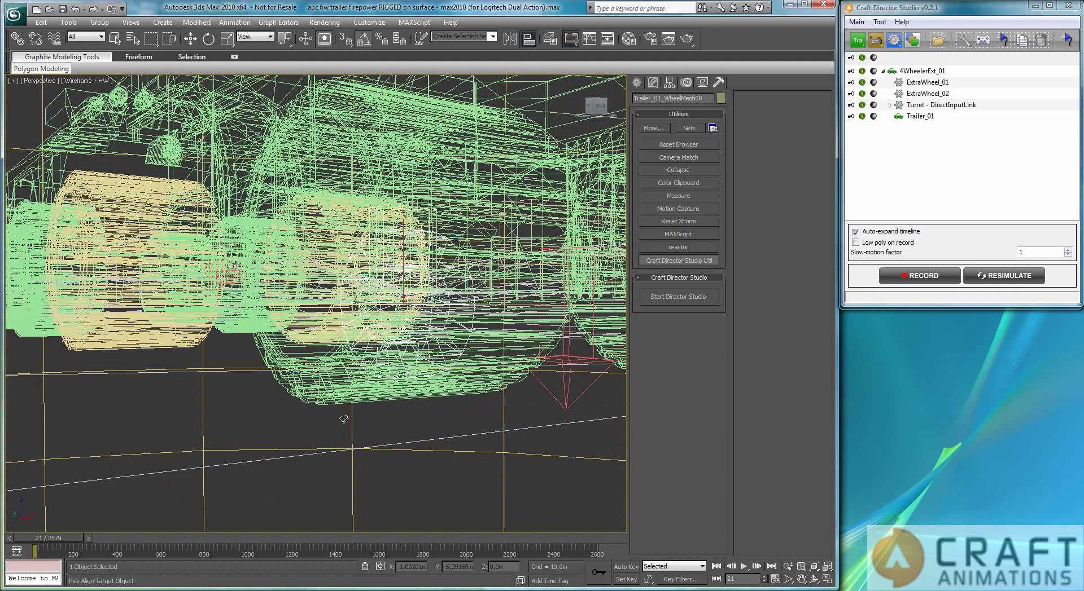
pyautogui.click(322, 398)
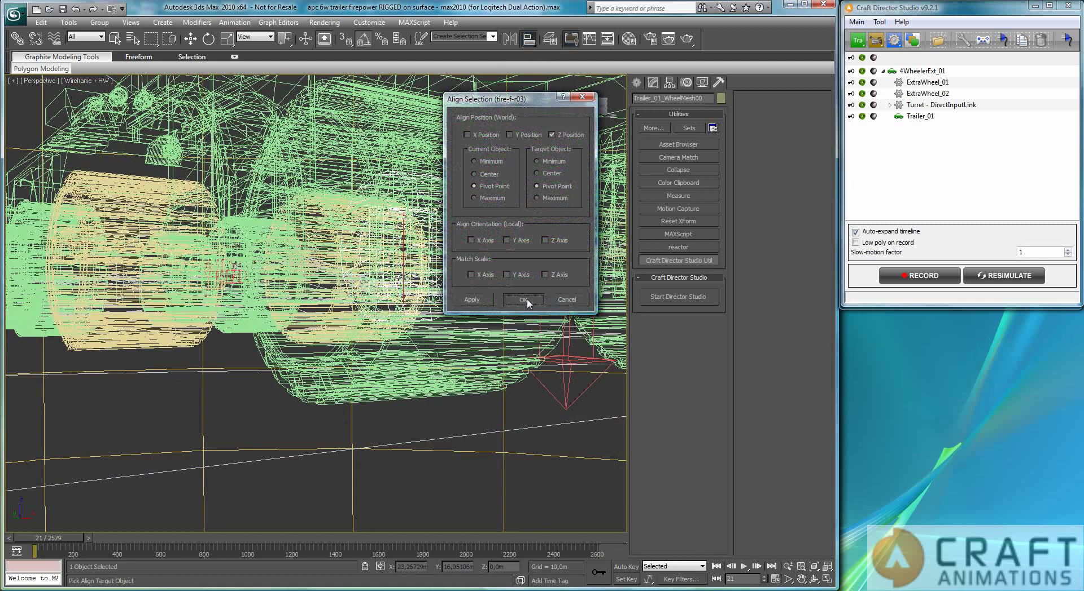
pyautogui.click(468, 135)
pyautogui.click(522, 300)
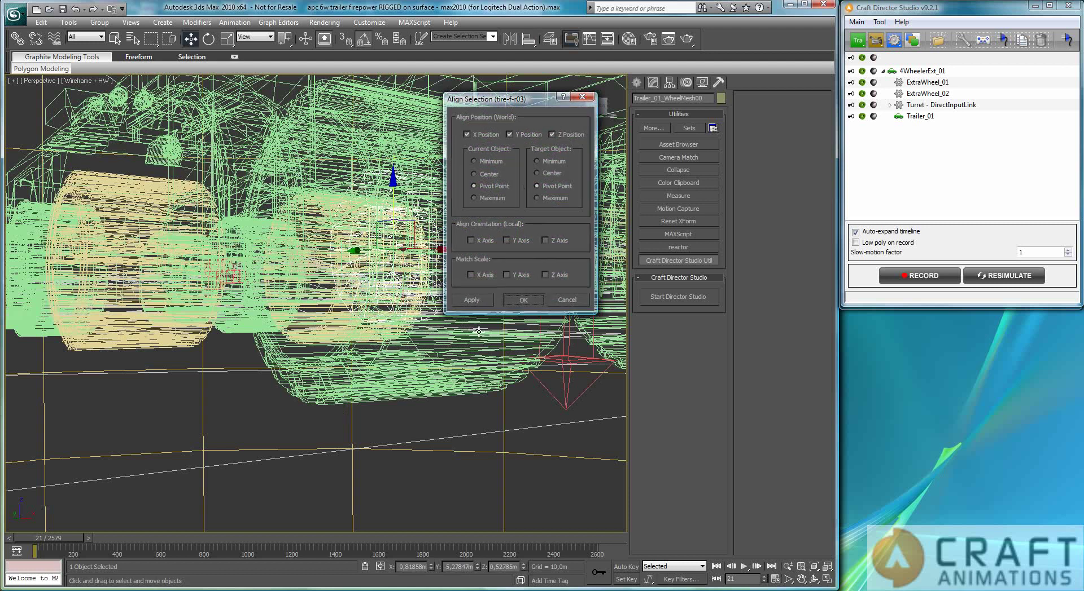
# - Scale Trailer_01_WheelMesh00 up uniformly to about 67% and stretch it along X to about 91% to match the tire
pyautogui.press('r')
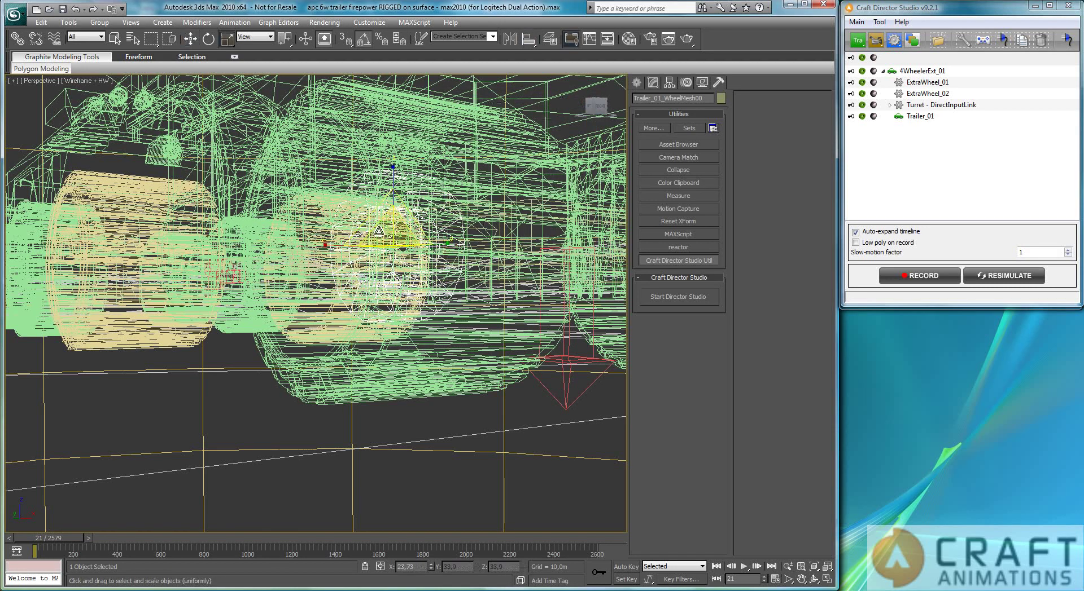
pyautogui.moveTo(445, 202); pyautogui.dragTo(458, 194)
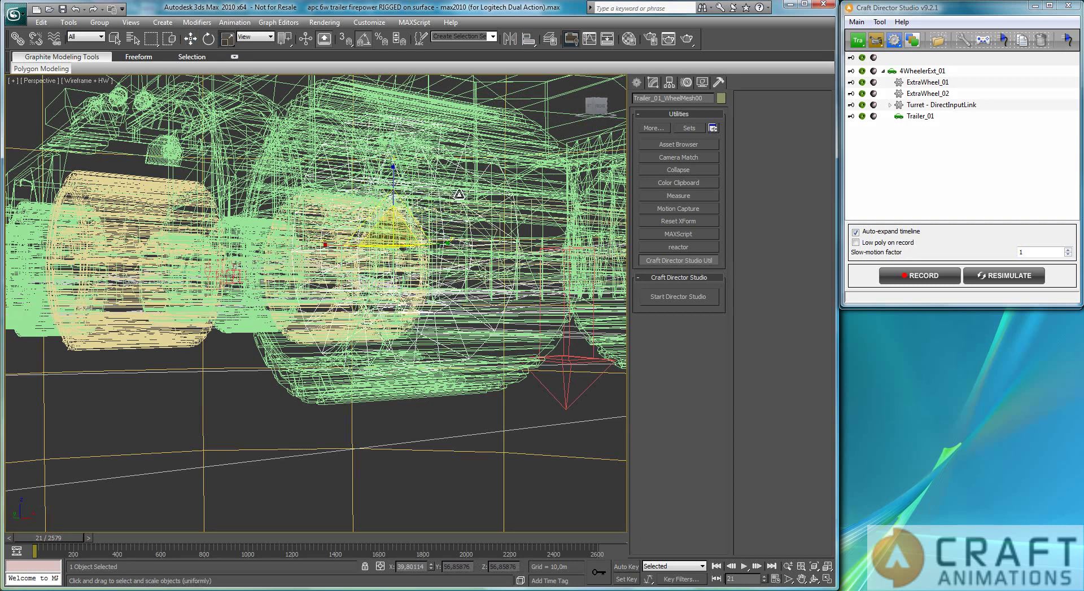
pyautogui.press('F3')
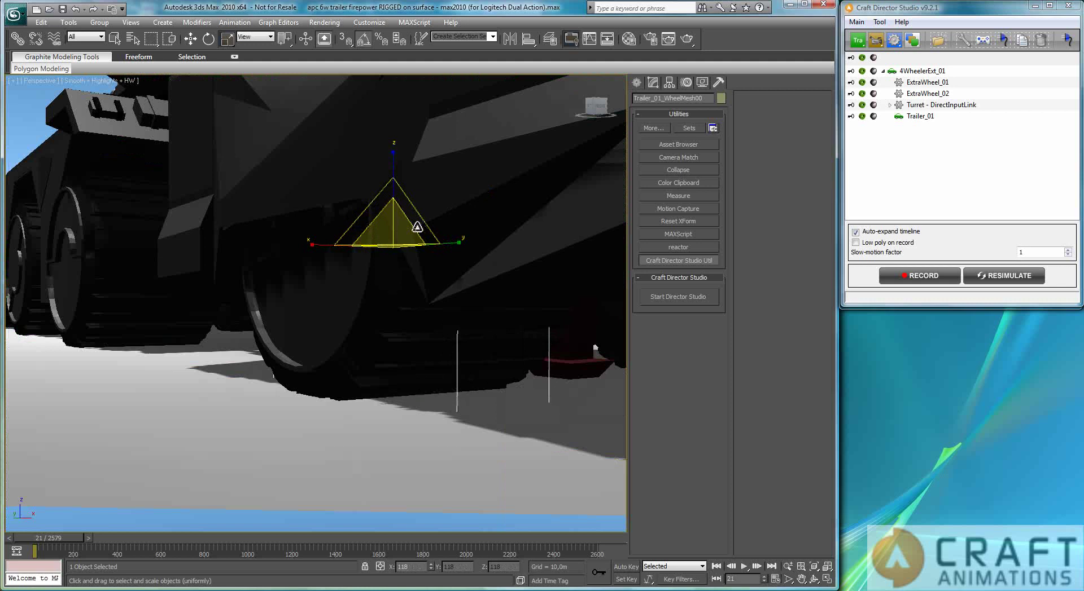
pyautogui.moveTo(417, 227); pyautogui.dragTo(416, 227)
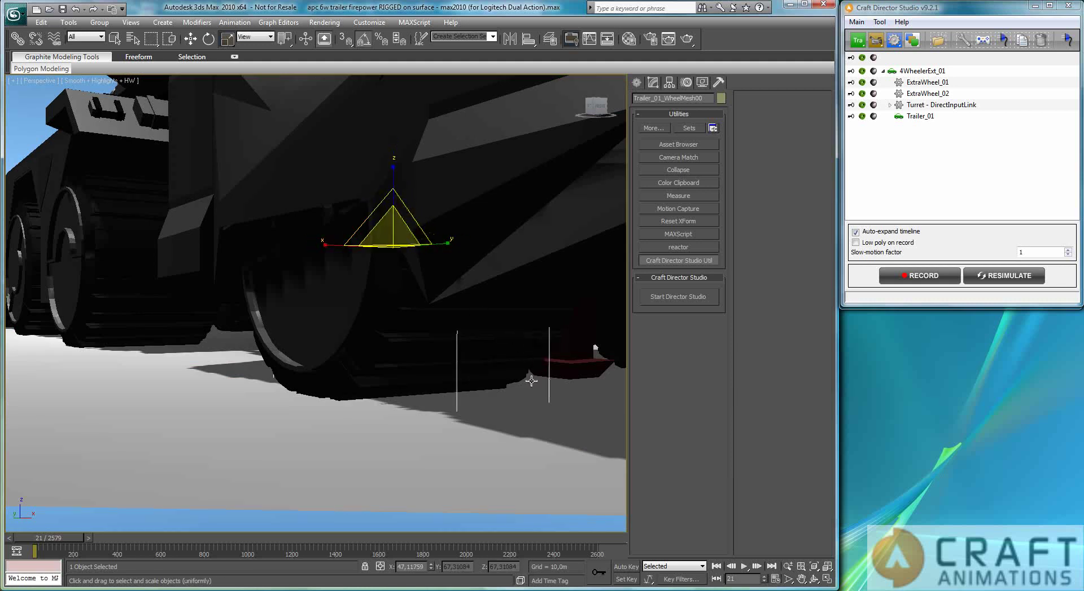
pyautogui.moveTo(342, 250); pyautogui.dragTo(305, 244)
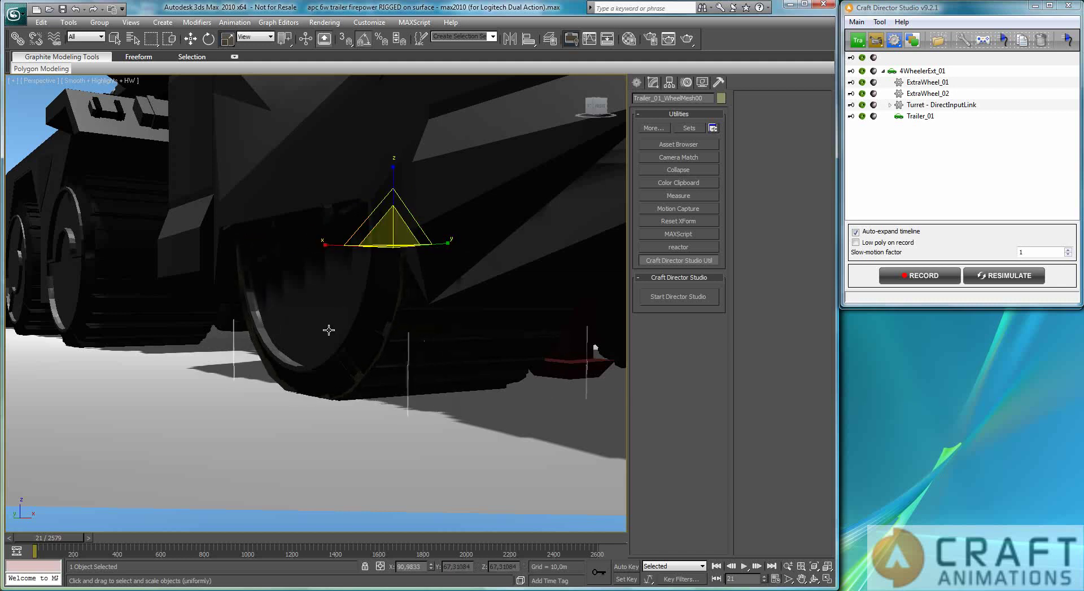
# - Link the wheel tire-f-r03 as a child of Trailer_01_WheelMesh00
pyautogui.click(350, 336)
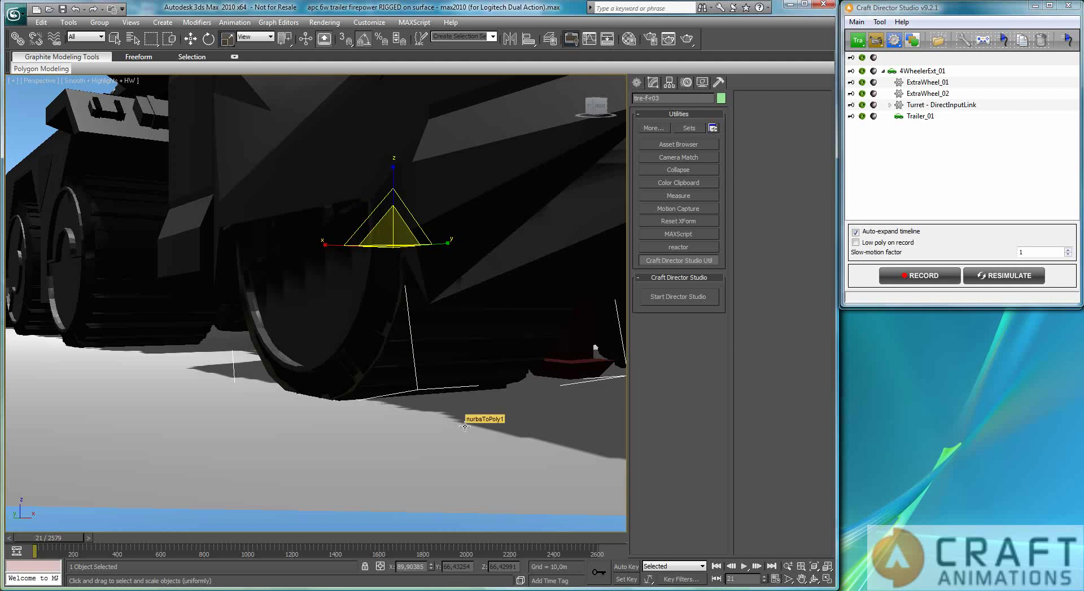
pyautogui.click(18, 39)
pyautogui.moveTo(357, 332); pyautogui.dragTo(362, 380)
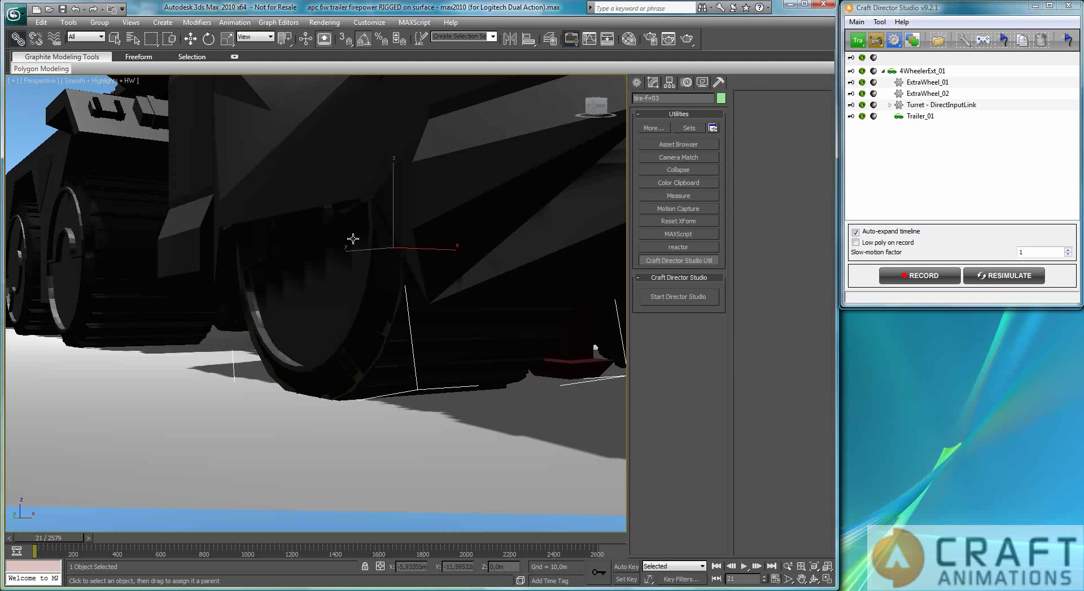
# - Select Trailer_01_WheelMesh01 in the opposite wheel and align it to tire-f-r02 in X, Y and Z position, pivot point to pivot point
pyautogui.moveTo(469, 376)
pyautogui.keyDown('alt'); pyautogui.mouseDown(button='middle')
pyautogui.moveTo(479, 402)
pyautogui.moveTo(447, 401)
pyautogui.moveTo(677, 397)
pyautogui.moveTo(460, 392)
pyautogui.mouseUp(button='middle'); pyautogui.keyUp('alt')
pyautogui.moveTo(363, 453); pyautogui.dragTo(424, 342, button='middle')
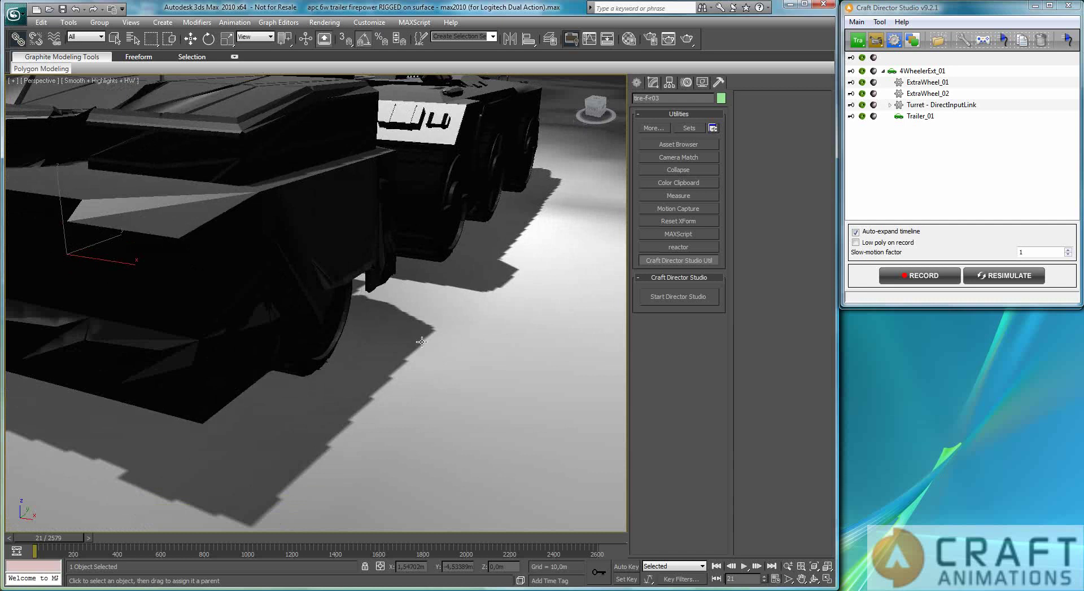
pyautogui.press('F3')
pyautogui.click(311, 337)
pyautogui.scroll(-3, 311, 337)
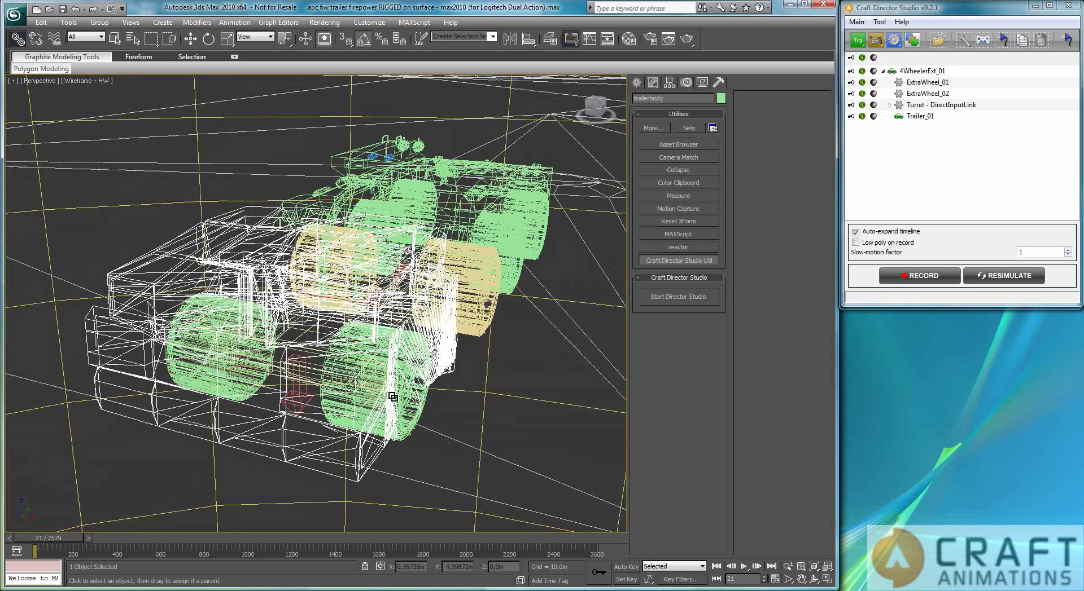
pyautogui.click(401, 419)
pyautogui.scroll(5, 400, 419)
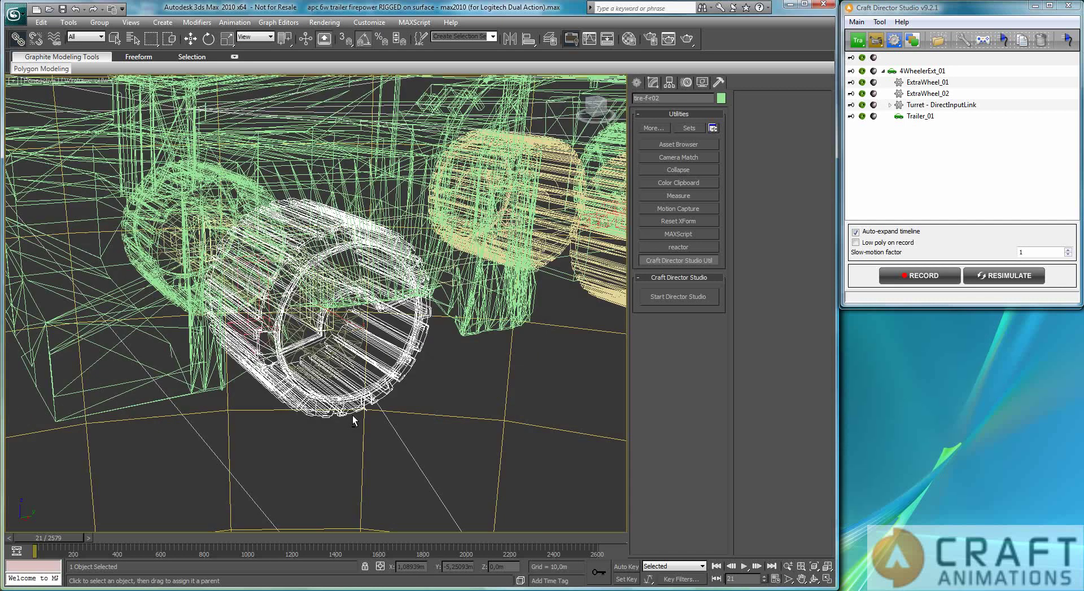
pyautogui.click(334, 345)
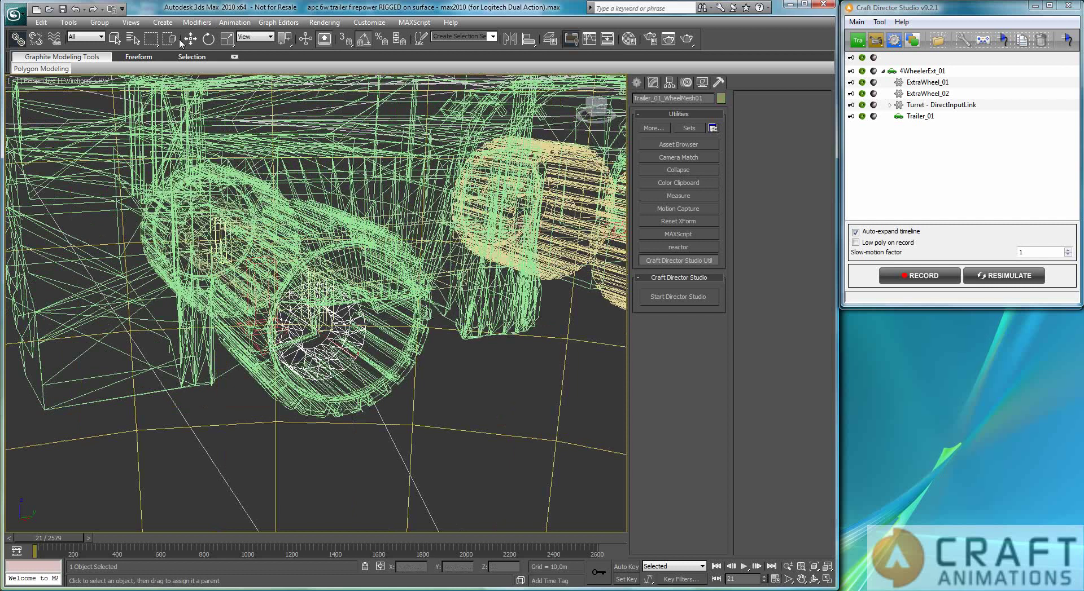
pyautogui.click(529, 39)
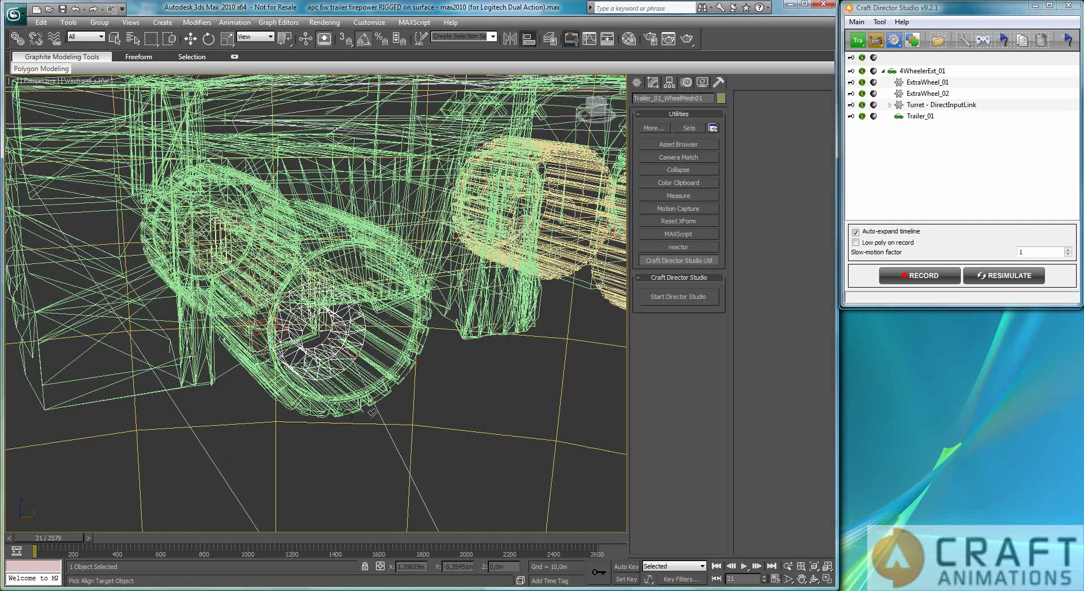
pyautogui.click(398, 381)
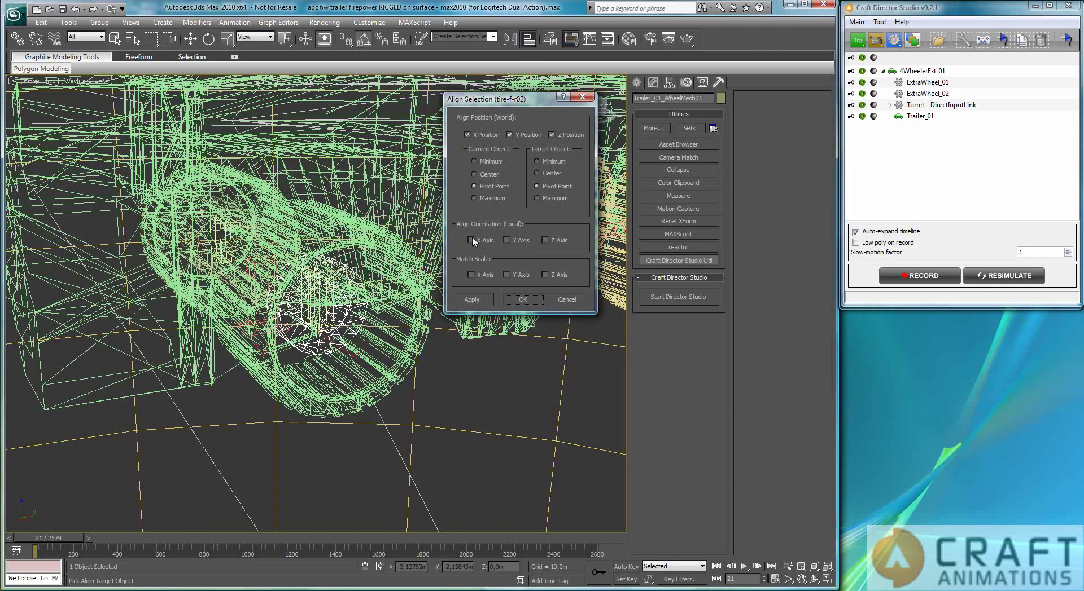
pyautogui.click(529, 300)
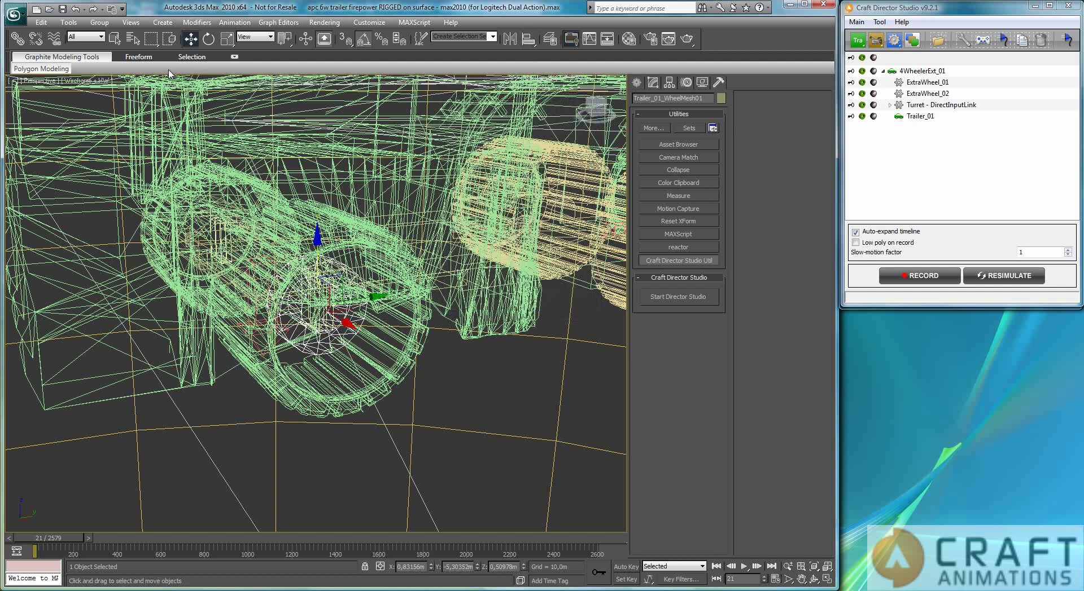
# - Scale Trailer_01_WheelMesh01 up uniformly to about 68% in Y and Z to match the diameter of tire-f-r02
pyautogui.click(227, 38)
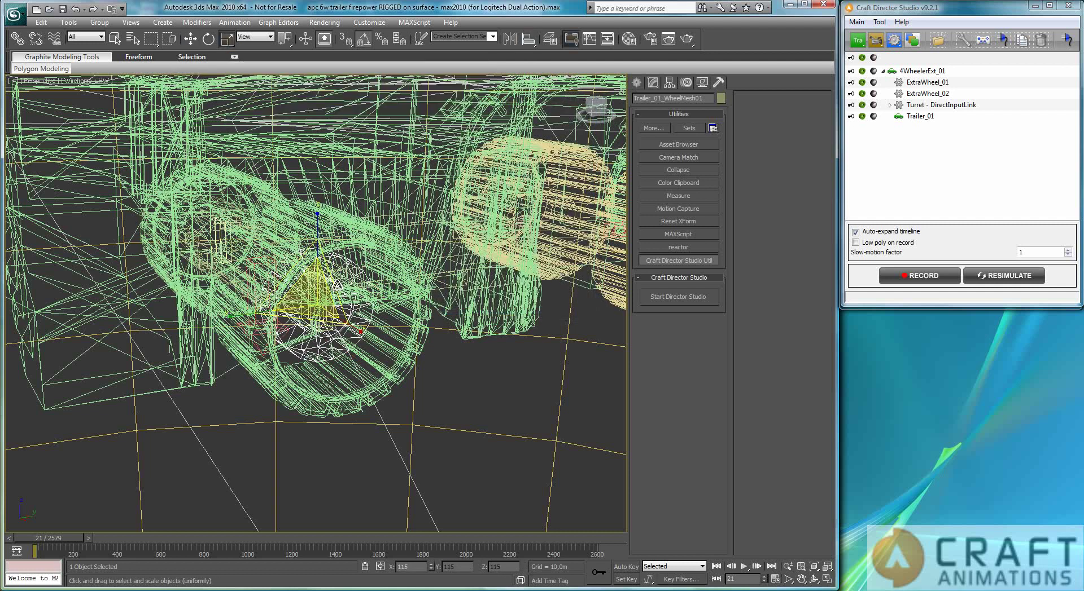
pyautogui.moveTo(337, 286); pyautogui.dragTo(377, 261)
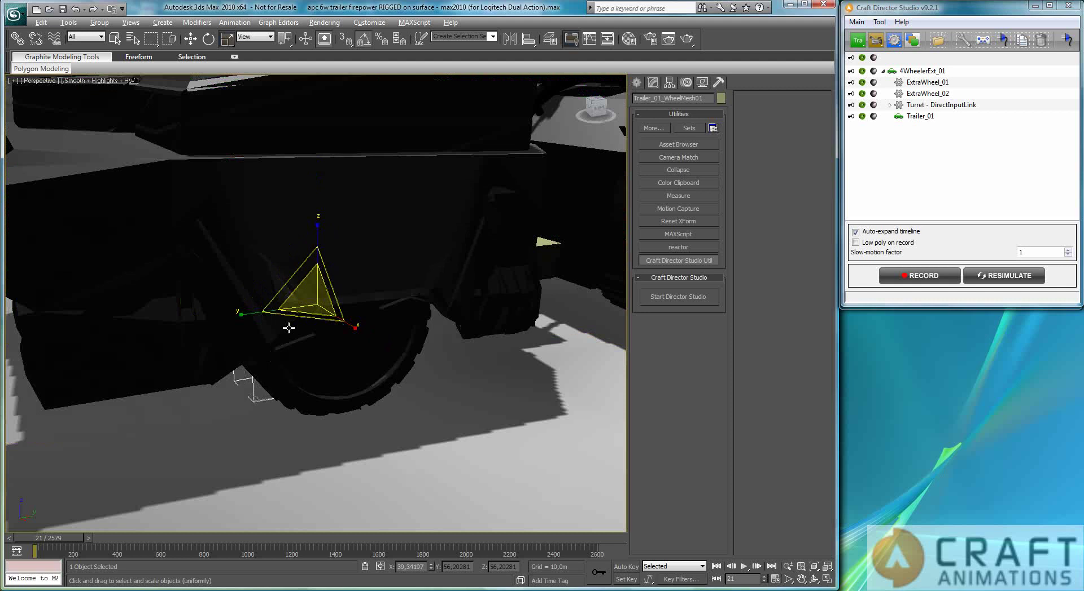
pyautogui.keyDown('alt'); pyautogui.moveTo(288, 328); pyautogui.dragTo(315, 321, button='middle'); pyautogui.keyUp('alt')
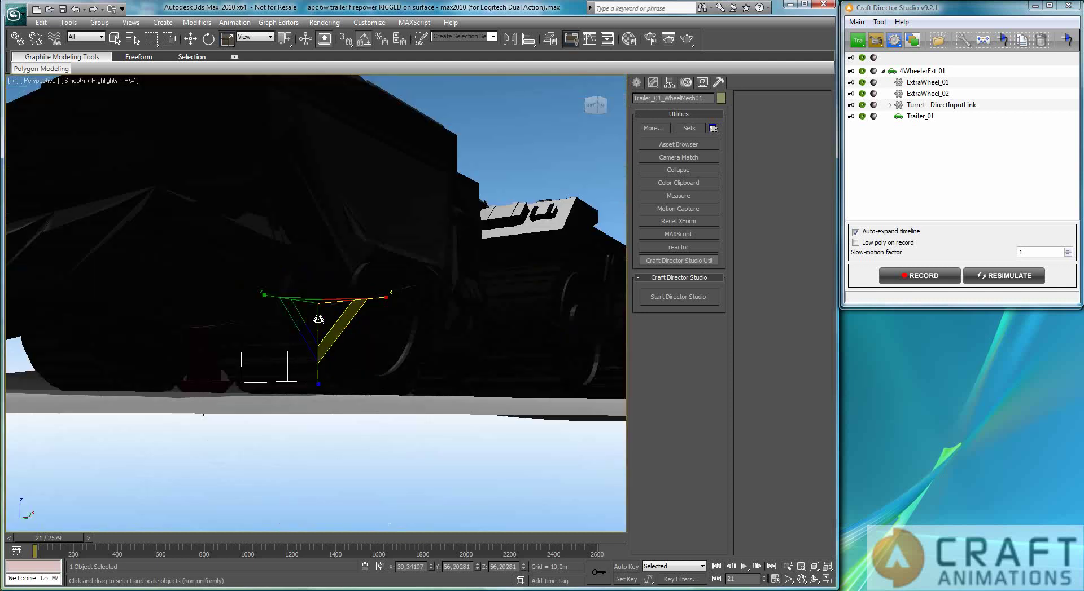
pyautogui.moveTo(318, 320); pyautogui.dragTo(337, 306)
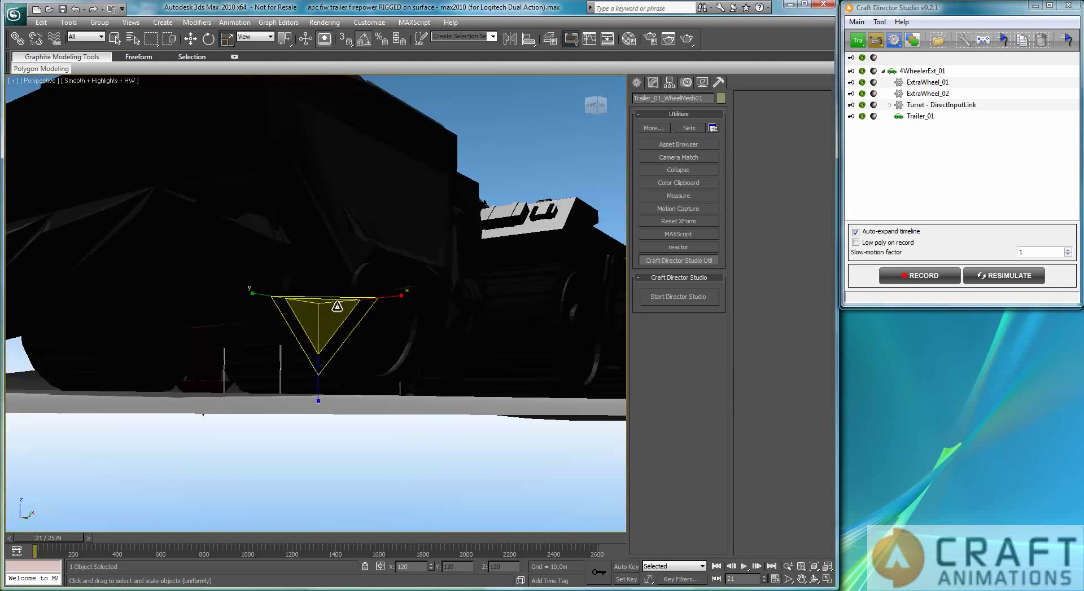
# - Try to link the wheel tire-f-r02 to Trailer_01_WheelMesh01
pyautogui.click(371, 382)
pyautogui.click(18, 38)
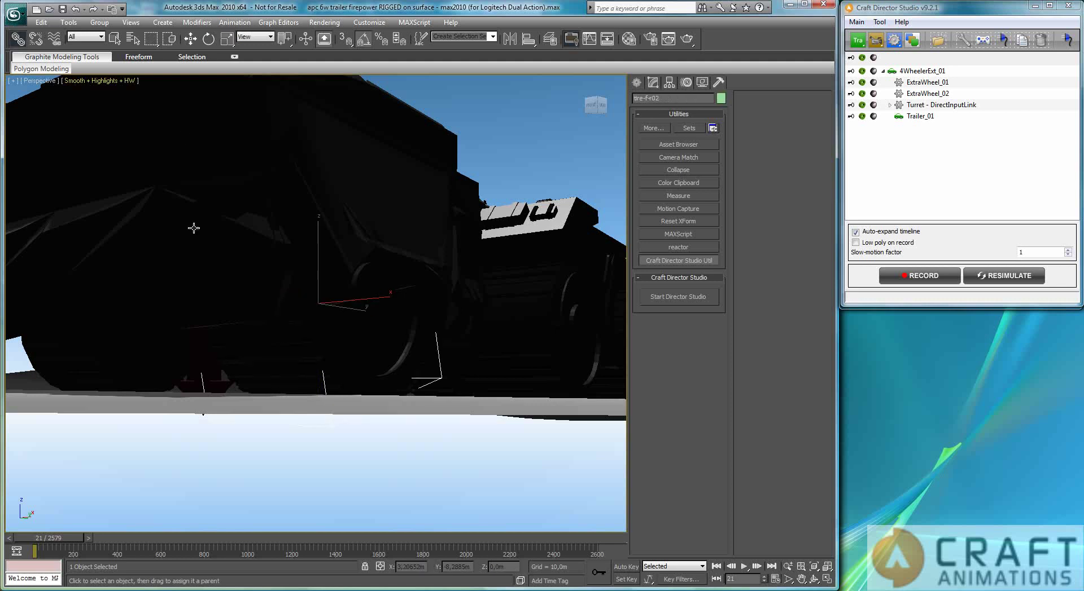
pyautogui.moveTo(342, 363); pyautogui.dragTo(272, 357)
# - Undo the tire-f-r02 link and stretch Trailer_01_WheelMesh01 along X to about 89% to match the tire's width
pyautogui.click(226, 39)
pyautogui.moveTo(388, 296); pyautogui.dragTo(411, 295)
pyautogui.hotkey('ctrl', 'z')
pyautogui.hotkey('ctrl', 'z')
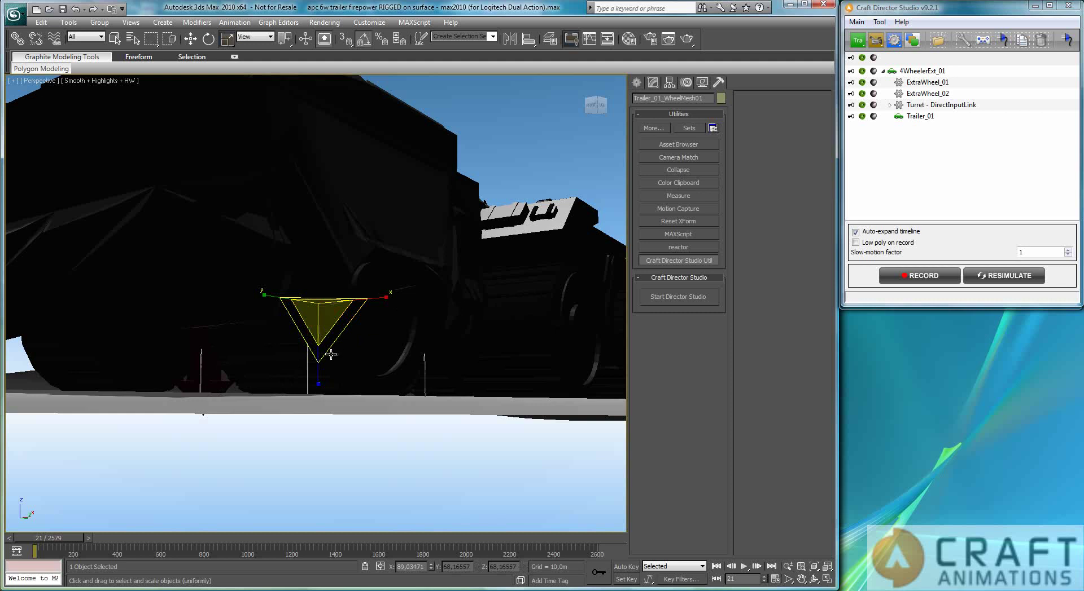
# - Link the wheel tire-f-r02 as a child of Trailer_01_WheelMesh01
pyautogui.click(331, 354)
pyautogui.click(18, 38)
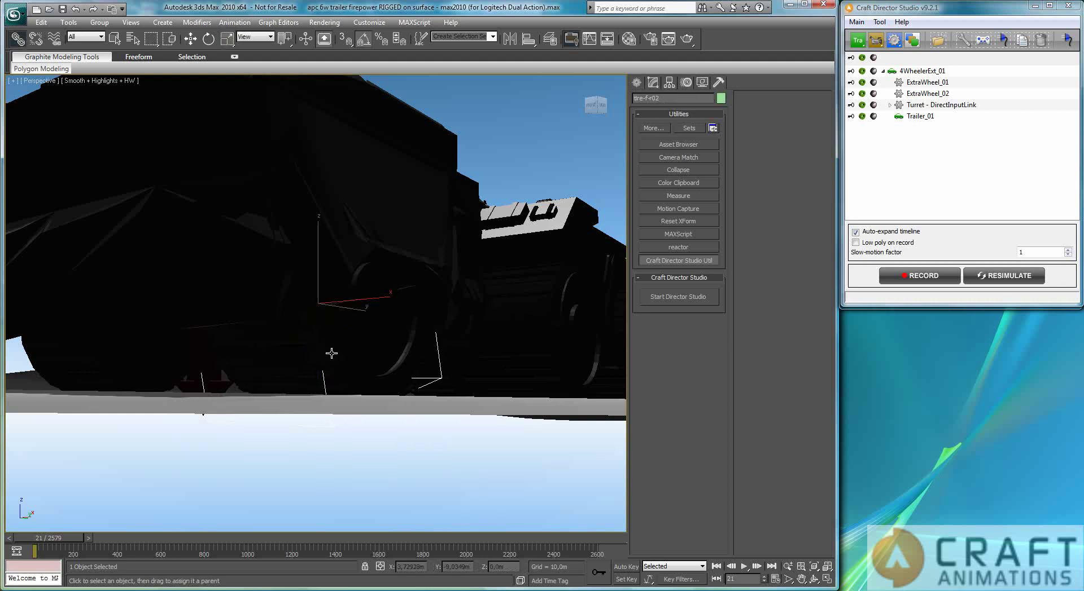
pyautogui.moveTo(332, 352); pyautogui.dragTo(318, 356)
# - Select the towed vehicle's trailerbody and link it to the trailer body mesh at the hitch
pyautogui.keyDown('alt'); pyautogui.moveTo(197, 406); pyautogui.dragTo(315, 393, button='middle'); pyautogui.keyUp('alt')
pyautogui.click(300, 233)
pyautogui.keyDown('alt'); pyautogui.moveTo(310, 354); pyautogui.dragTo(328, 214, button='middle'); pyautogui.keyUp('alt')
pyautogui.moveTo(300, 264); pyautogui.dragTo(93, 371)
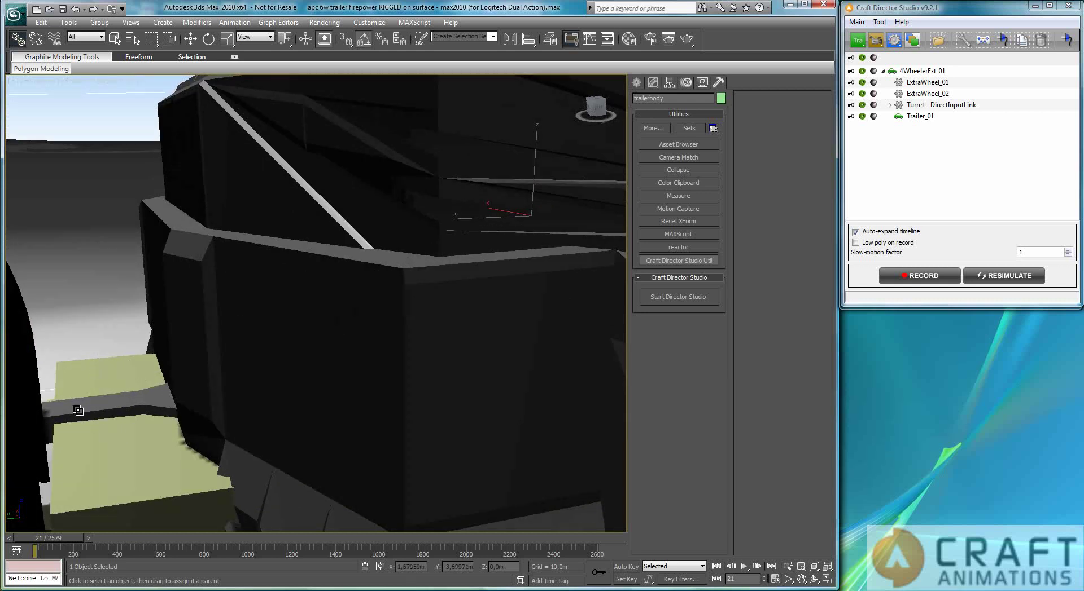
pyautogui.scroll(-5, 338, 317)
pyautogui.keyDown('alt'); pyautogui.moveTo(338, 316); pyautogui.dragTo(336, 254, button='middle'); pyautogui.keyUp('alt')
pyautogui.moveTo(34, 357); pyautogui.dragTo(287, 429, button='middle')
pyautogui.scroll(2, 280, 404)
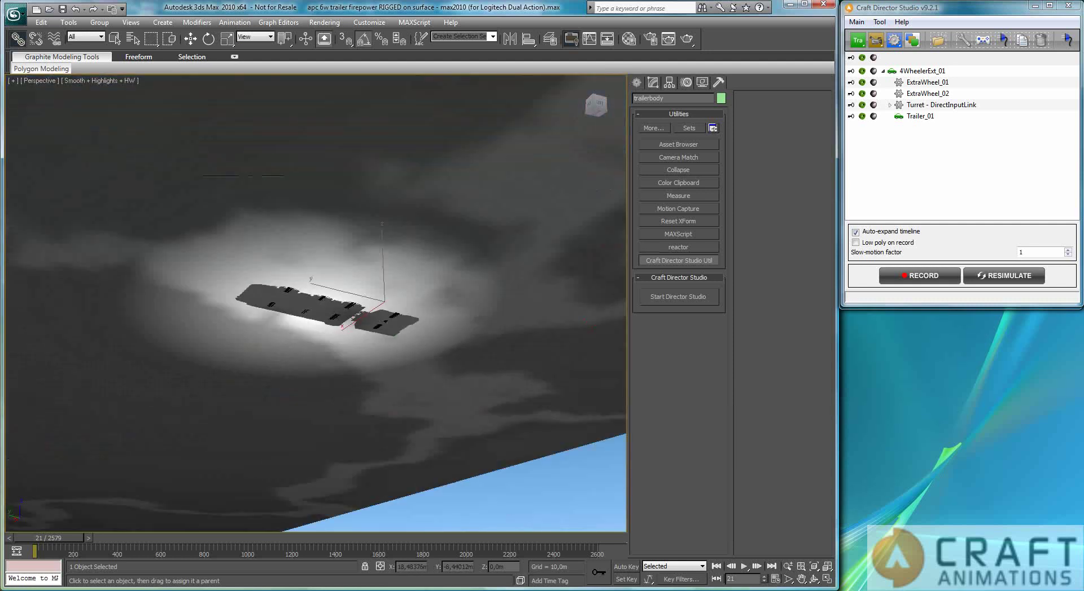
# - Select Trailer_01_TowingHookMesh in wireframe and move it along Y to about -3.23 m, towards the trailer's hitch
pyautogui.moveTo(279, 385)
pyautogui.keyDown('alt'); pyautogui.mouseDown(button='middle')
pyautogui.moveTo(280, 361)
pyautogui.moveTo(276, 385)
pyautogui.mouseUp(button='middle'); pyautogui.keyUp('alt')
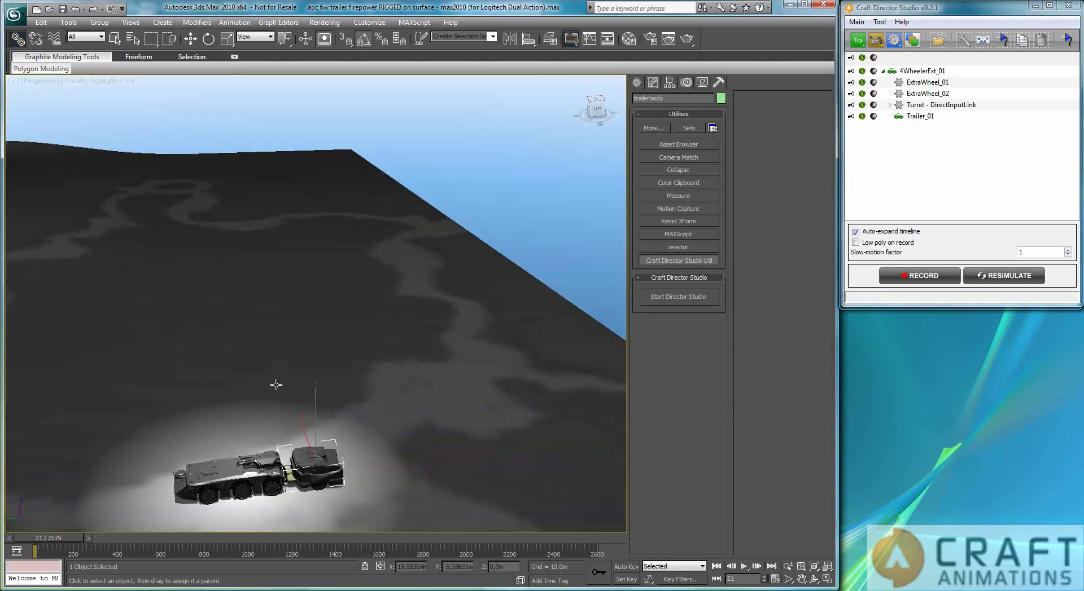
pyautogui.press('z')
pyautogui.keyDown('alt'); pyautogui.moveTo(296, 422); pyautogui.dragTo(455, 407, button='middle'); pyautogui.keyUp('alt')
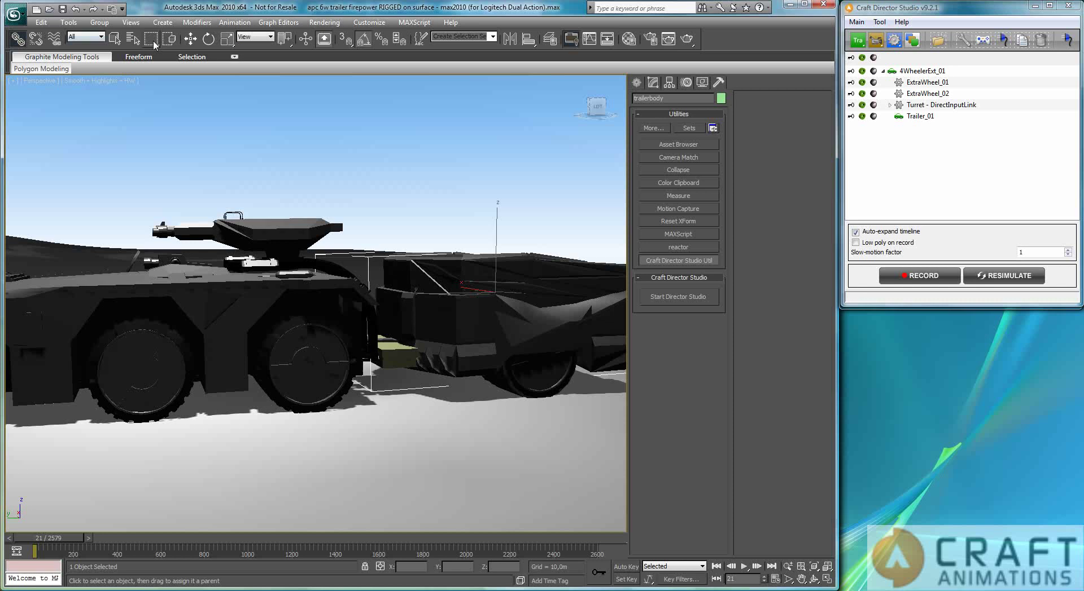
pyautogui.click(114, 38)
pyautogui.press('F3')
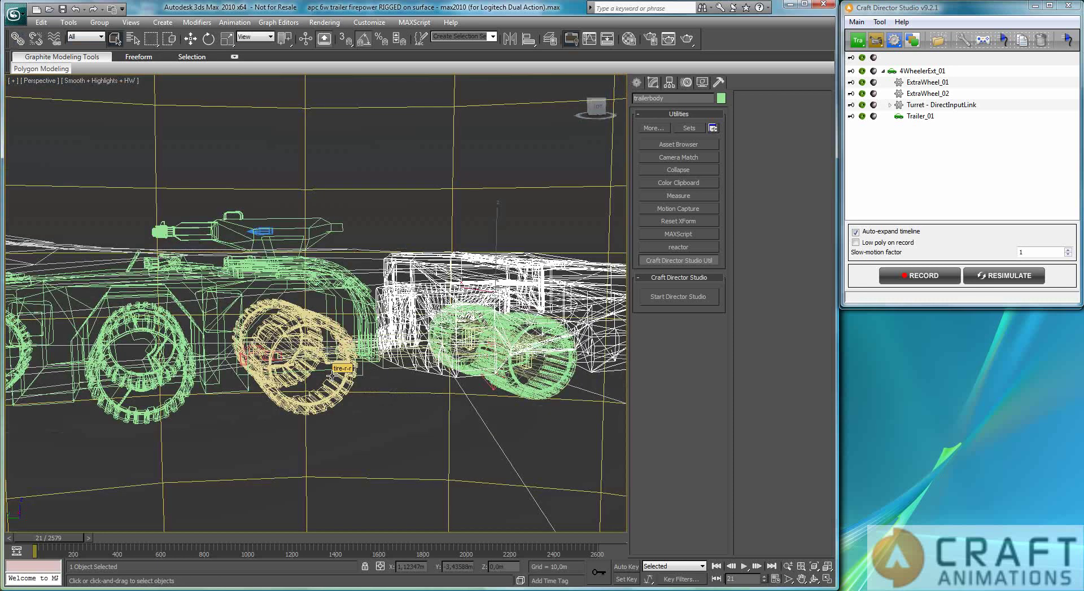
pyautogui.click(251, 355)
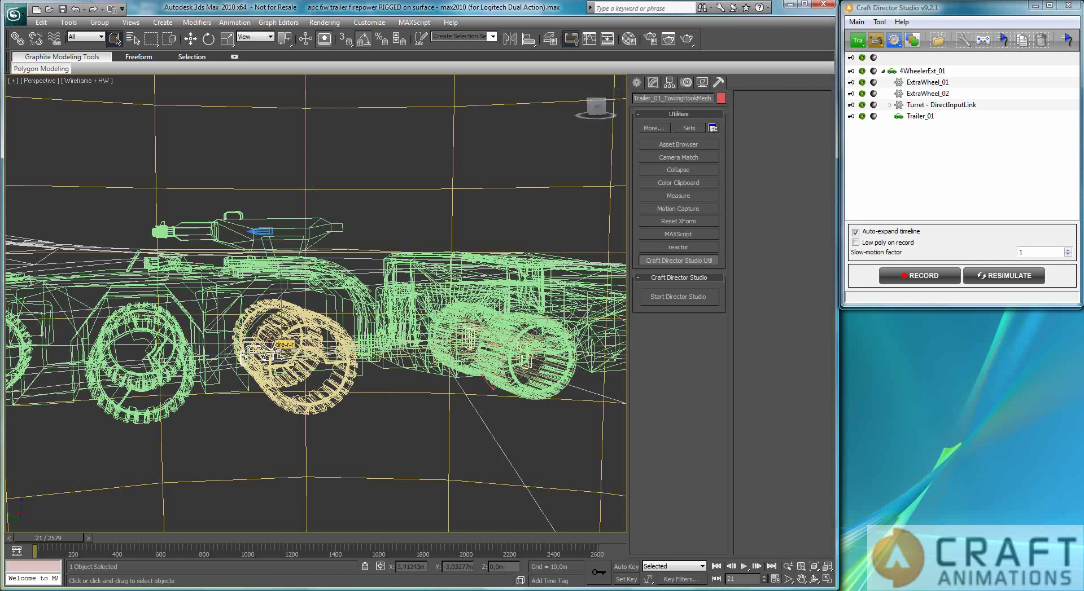
pyautogui.press('w')
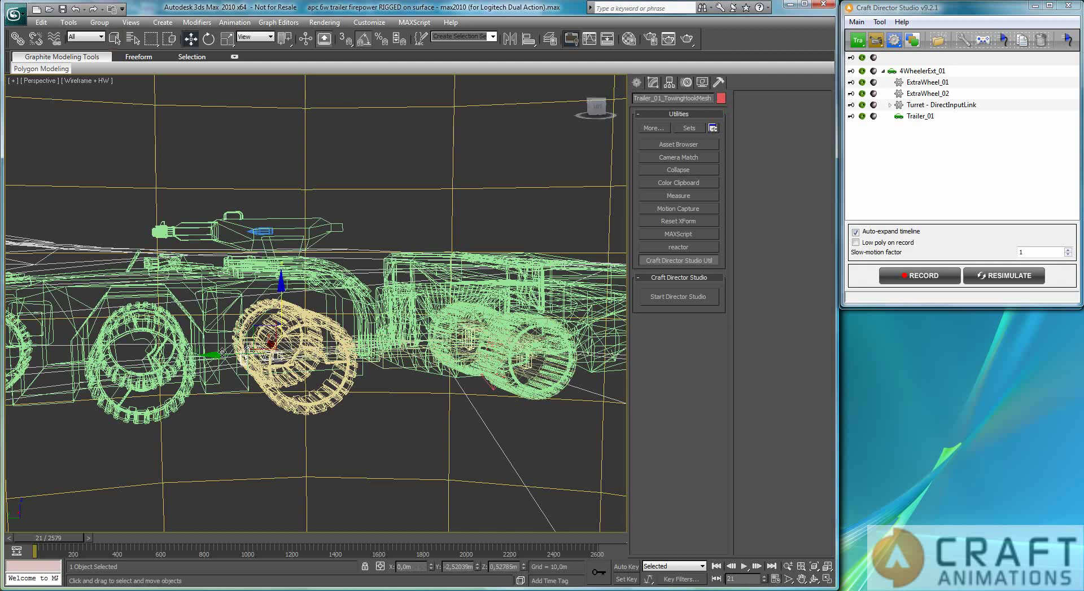
pyautogui.moveTo(223, 352); pyautogui.dragTo(281, 350)
# - Fine-tune the towing hook mesh along Y to about -3.35 m so it lines up with the hitch ball
pyautogui.keyDown('alt'); pyautogui.moveTo(316, 346); pyautogui.dragTo(282, 340, button='middle'); pyautogui.keyUp('alt')
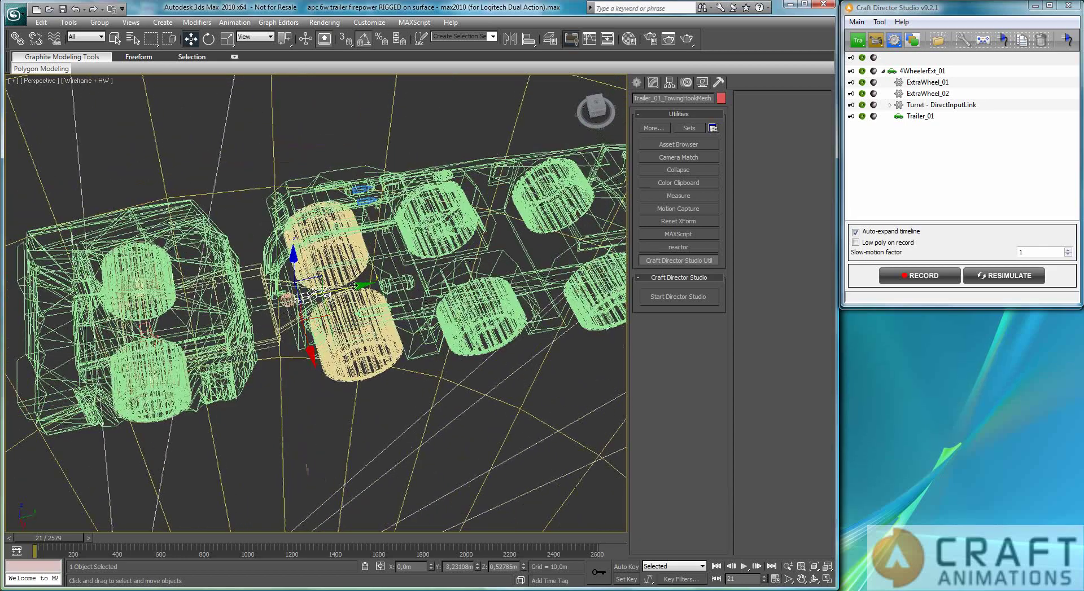
pyautogui.scroll(10, 303, 337)
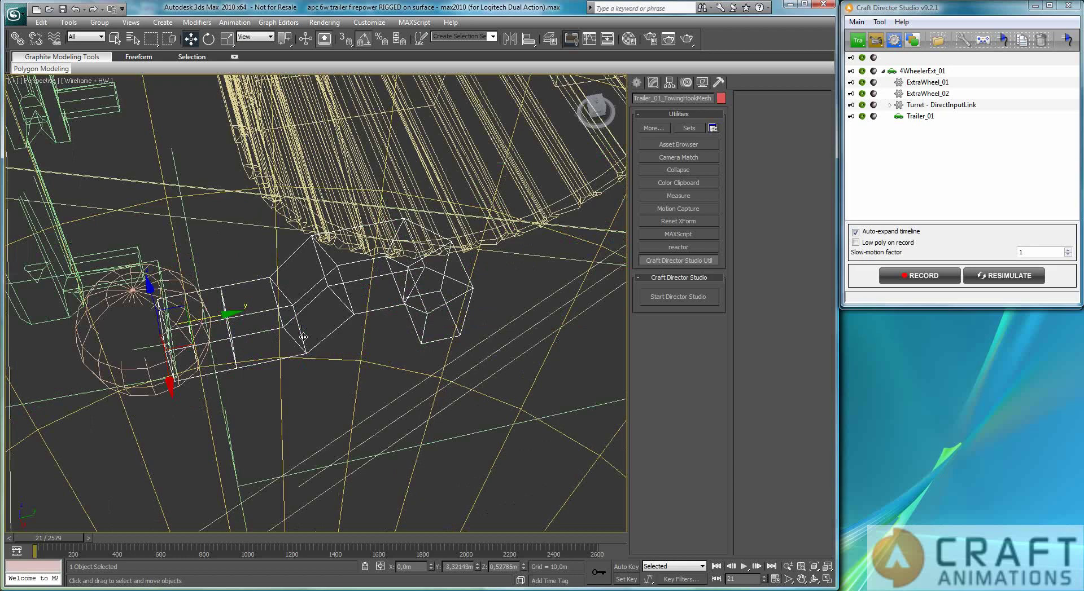
pyautogui.keyDown('alt'); pyautogui.moveTo(263, 356); pyautogui.dragTo(256, 327, button='middle'); pyautogui.keyUp('alt')
pyautogui.hotkey('shift', 'z')
pyautogui.moveTo(225, 314); pyautogui.dragTo(204, 324)
pyautogui.keyDown('alt'); pyautogui.moveTo(173, 339); pyautogui.dragTo(192, 336, button='middle'); pyautogui.keyUp('alt')
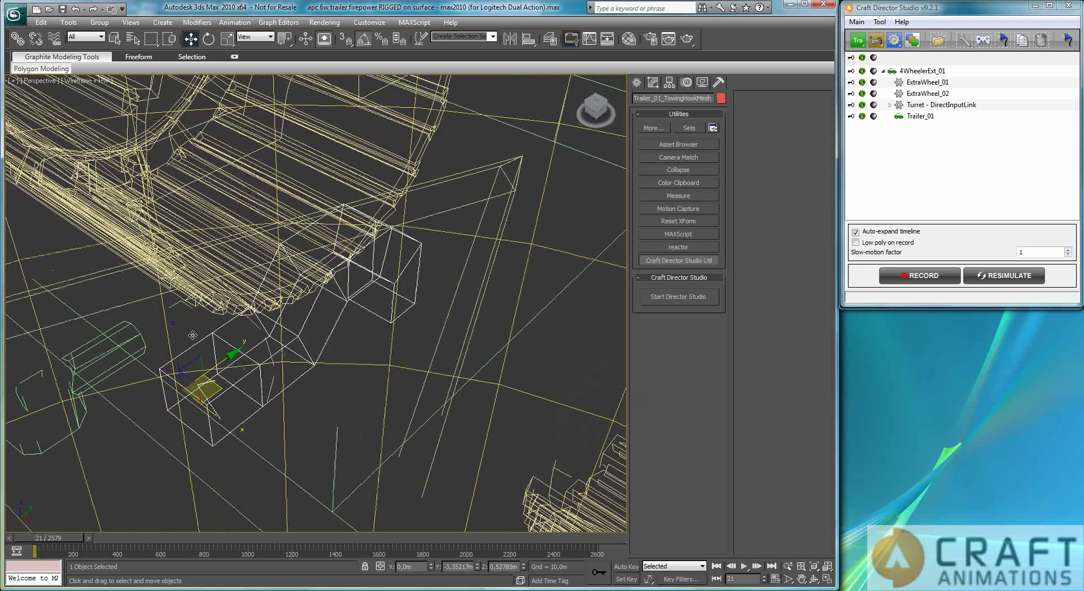
pyautogui.press('F3')
pyautogui.moveTo(224, 375)
pyautogui.keyDown('alt'); pyautogui.mouseDown(button='middle')
pyautogui.moveTo(233, 351)
pyautogui.moveTo(206, 367)
pyautogui.moveTo(195, 352)
pyautogui.mouseUp(button='middle'); pyautogui.keyUp('alt')
pyautogui.scroll(-3, 237, 349)
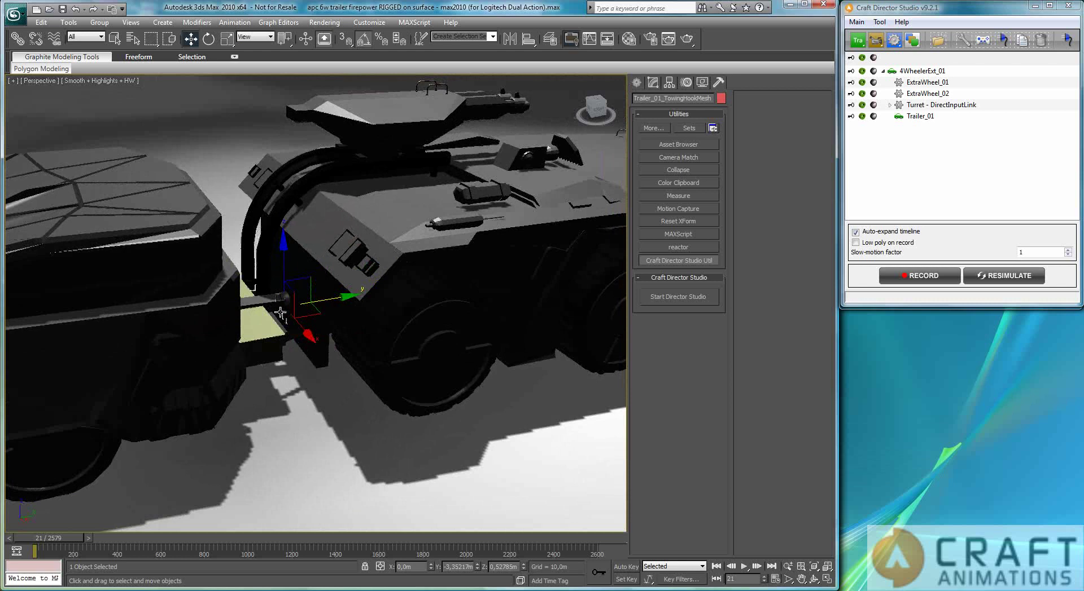
pyautogui.keyDown('alt'); pyautogui.moveTo(280, 313); pyautogui.dragTo(280, 340, button='middle'); pyautogui.keyUp('alt')
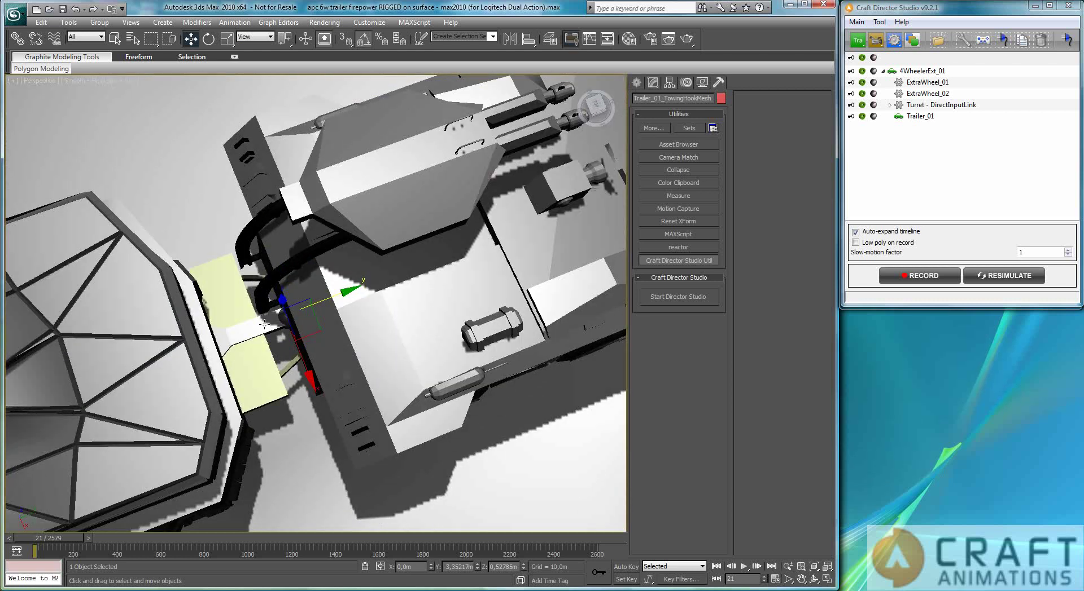
# - Start Select and Link and pick Trailer_01_TowingHookMesh beside the hitch ball in wireframe
pyautogui.click(18, 39)
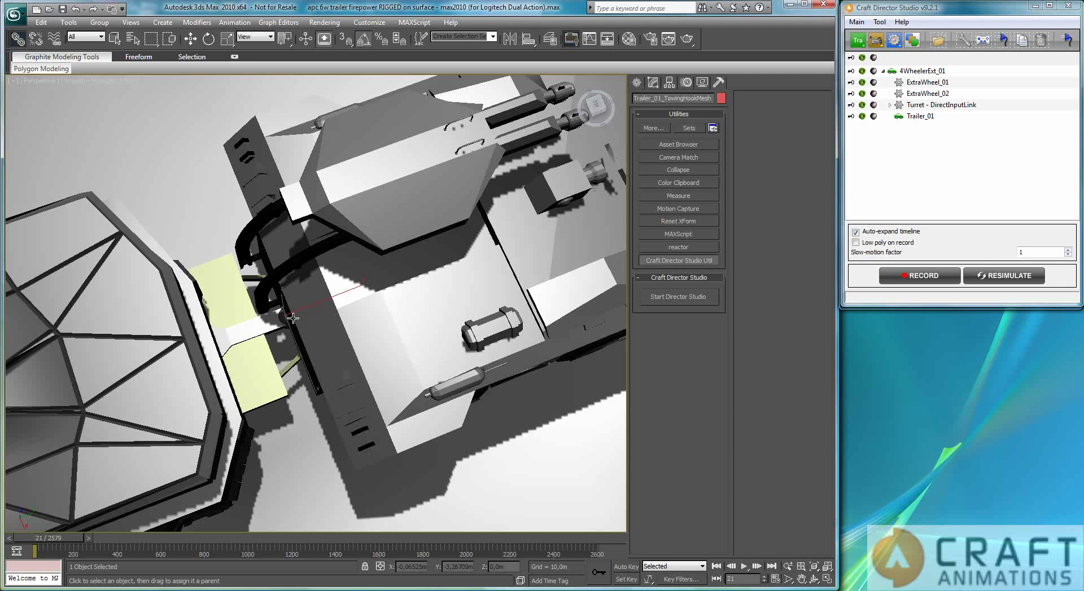
pyautogui.press('F3')
pyautogui.click(323, 300)
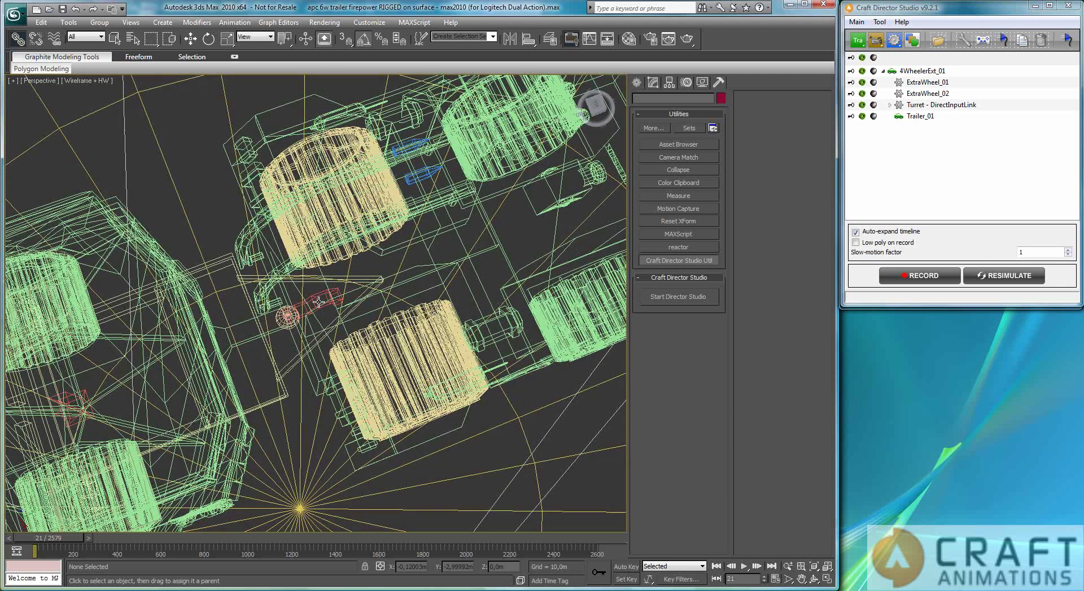
pyautogui.click(319, 302)
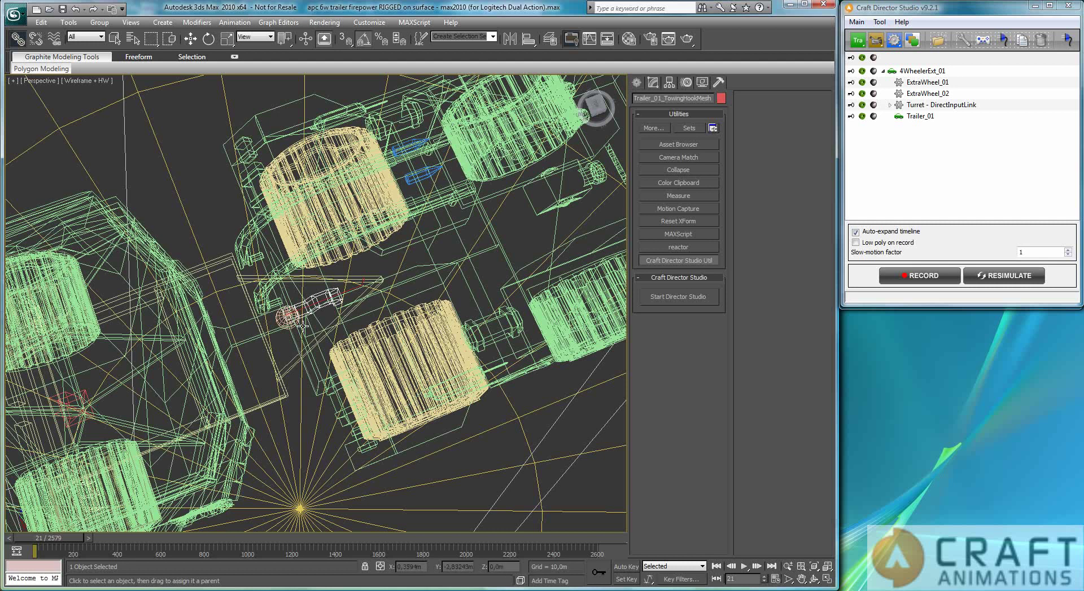
# - Select the Trailer_01 gravity direction arrow beneath the trailer and link it to the ground surface
pyautogui.keyDown('alt'); pyautogui.moveTo(438, 304); pyautogui.dragTo(323, 293, button='middle'); pyautogui.keyUp('alt')
pyautogui.click(402, 399)
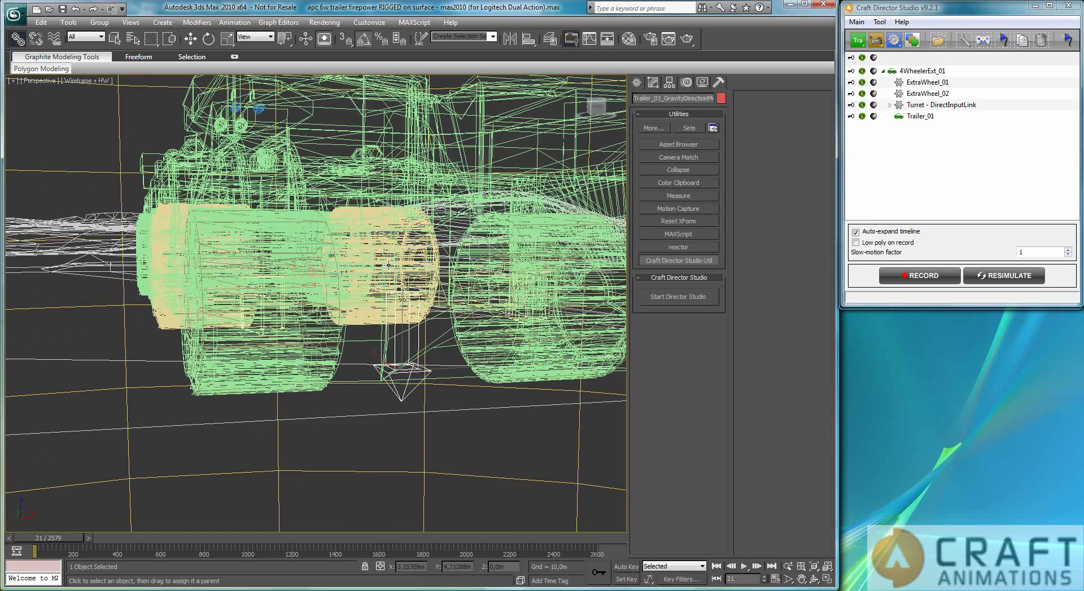
pyautogui.press('F3')
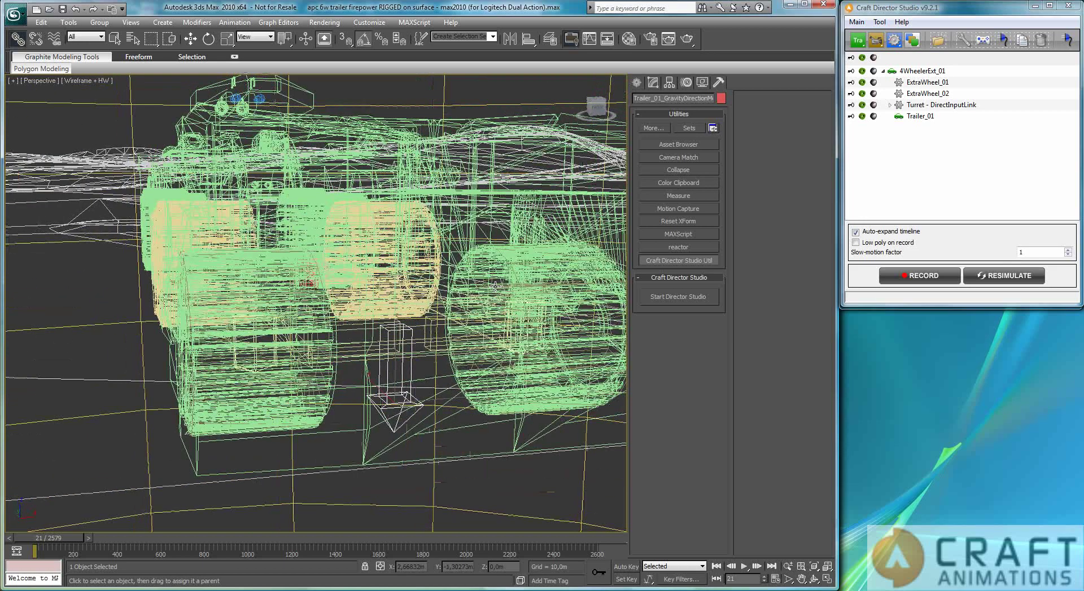
pyautogui.keyDown('alt'); pyautogui.moveTo(425, 365); pyautogui.dragTo(422, 373, button='middle'); pyautogui.keyUp('alt')
pyautogui.moveTo(446, 362); pyautogui.dragTo(57, 356)
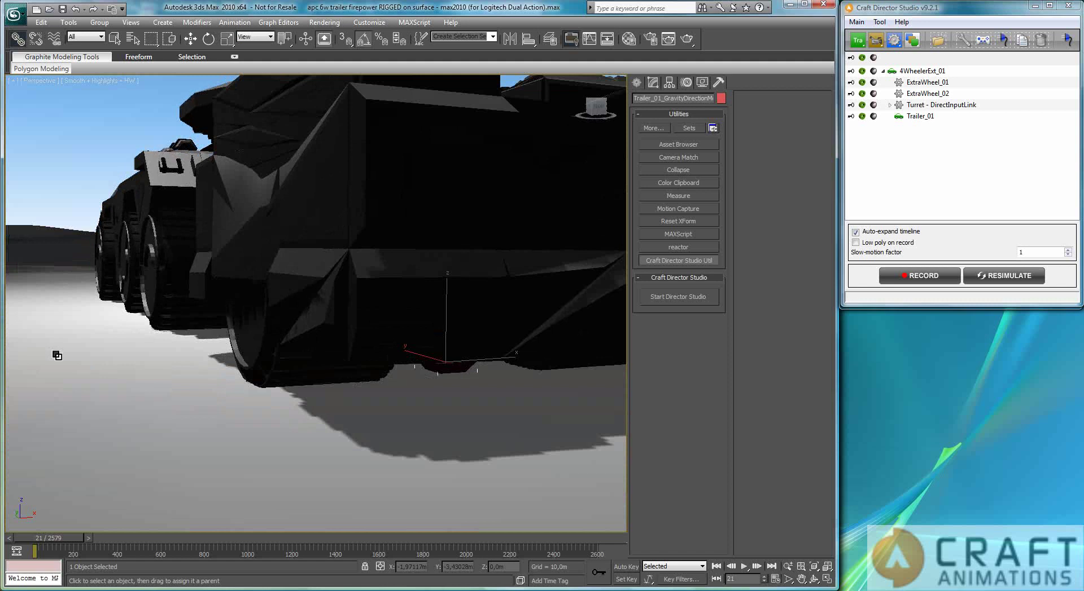
pyautogui.keyDown('alt'); pyautogui.moveTo(435, 368); pyautogui.dragTo(646, 271, button='middle'); pyautogui.keyUp('alt')
pyautogui.scroll(-5, 456, 385)
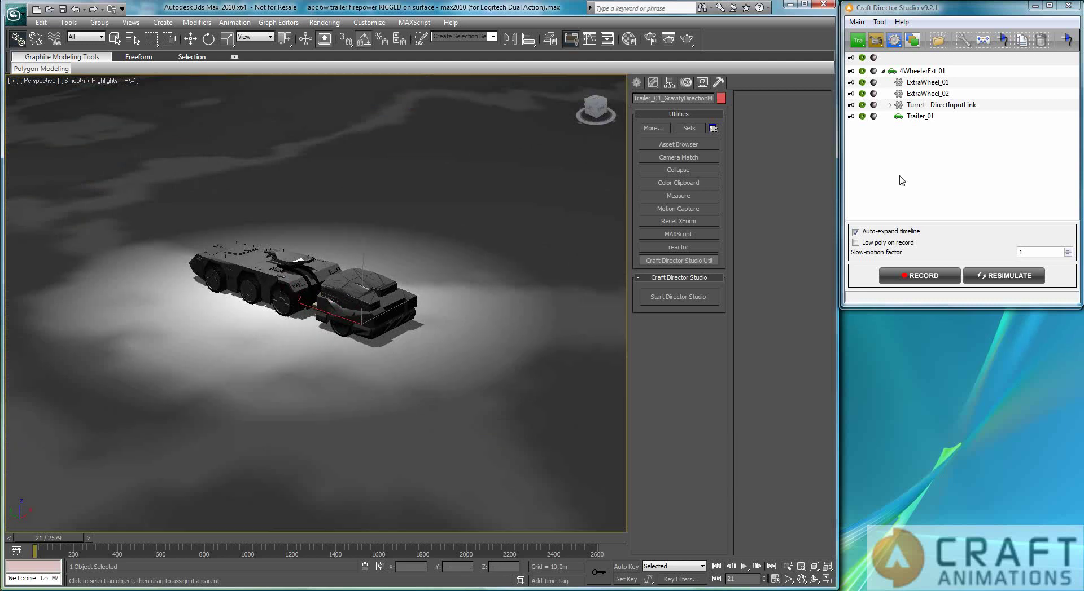
# - Switch off the green status toggle of Trailer_01 and load the Caravan profile in its configuration
pyautogui.click(862, 116)
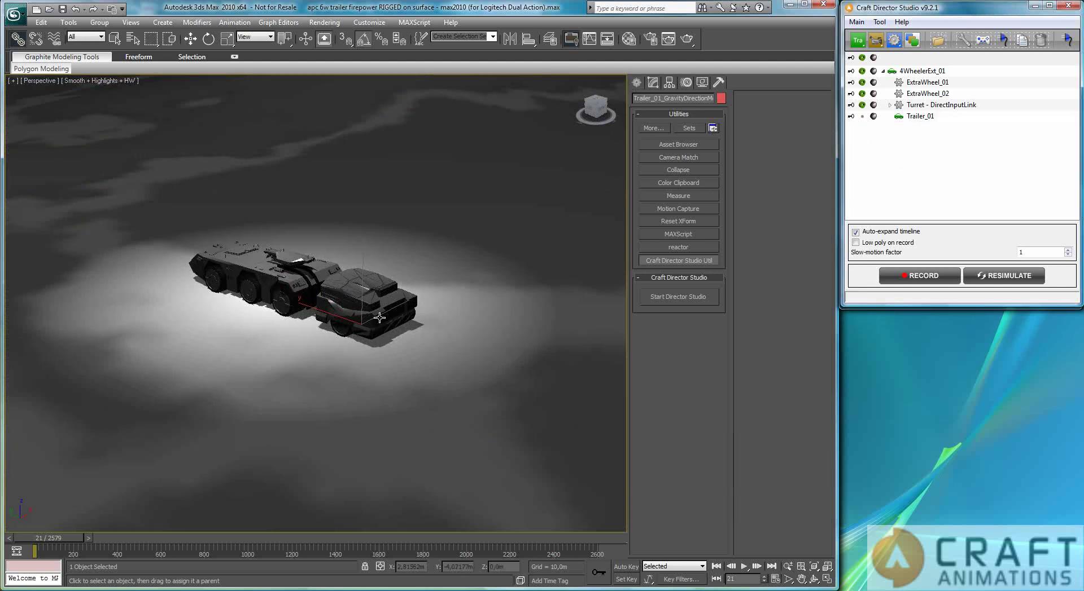
pyautogui.doubleClick(920, 116)
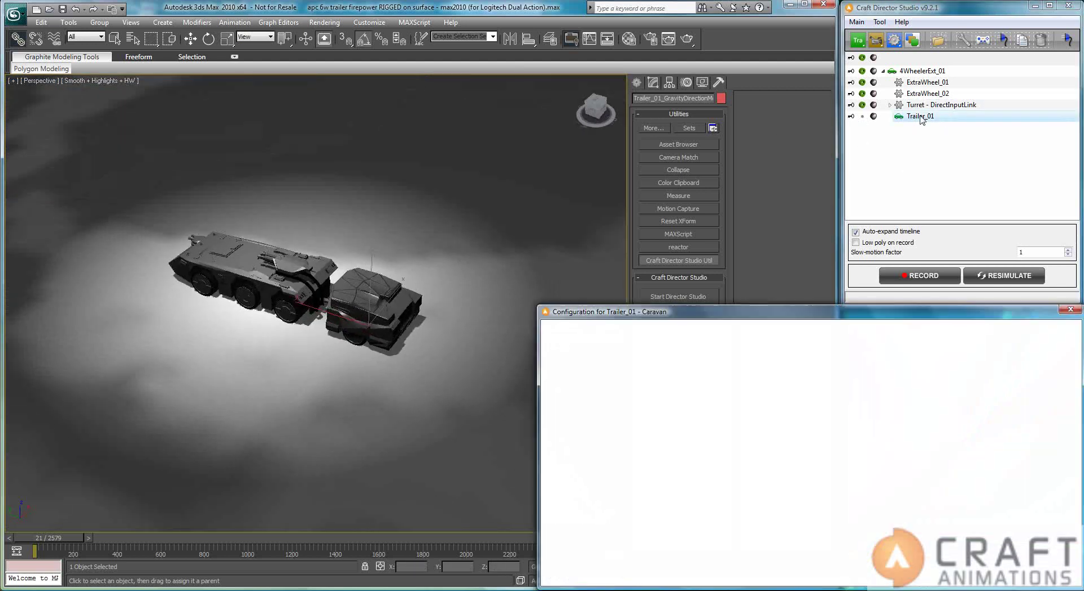
pyautogui.click(879, 341)
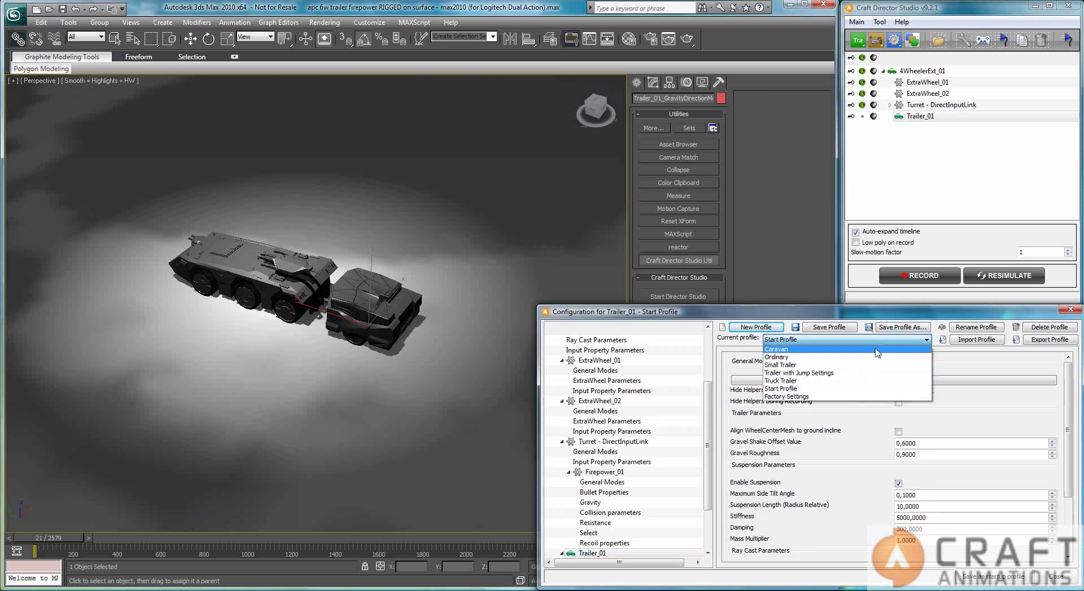
pyautogui.click(877, 350)
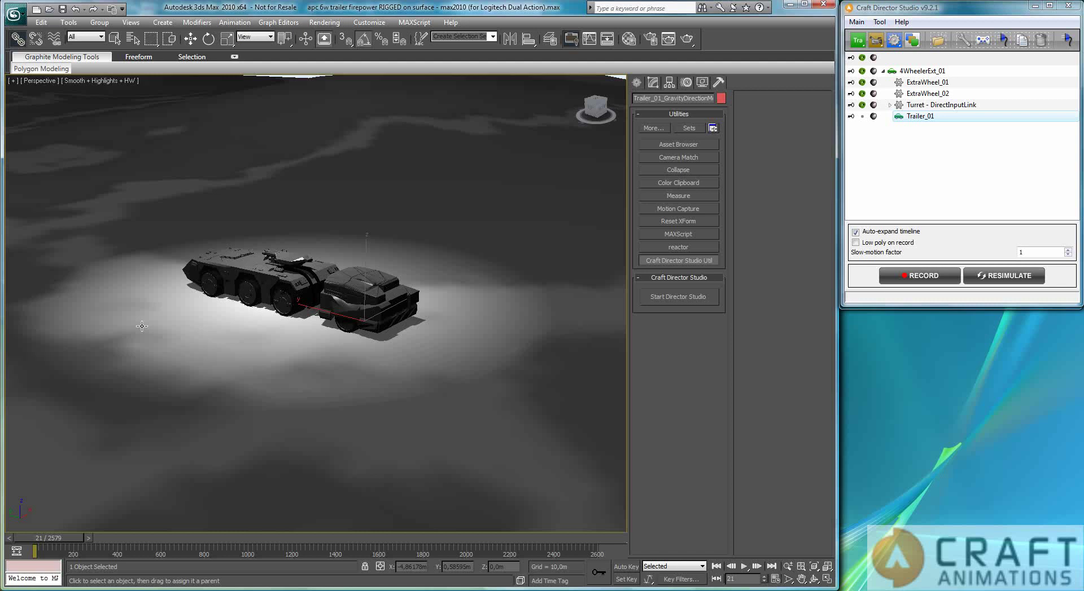
# - Clear the selection and record a test drive of the armoured vehicle with its trailer, stopping at about frame 367
pyautogui.keyDown('alt'); pyautogui.moveTo(142, 326); pyautogui.dragTo(142, 305, button='middle'); pyautogui.keyUp('alt')
pyautogui.click(334, 98)
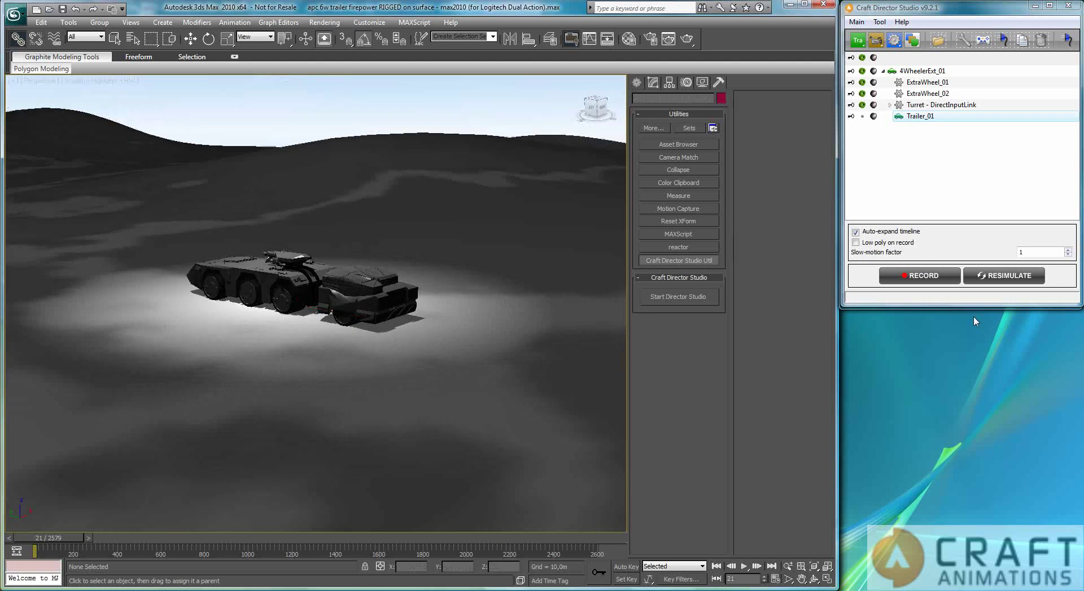
pyautogui.click(922, 276)
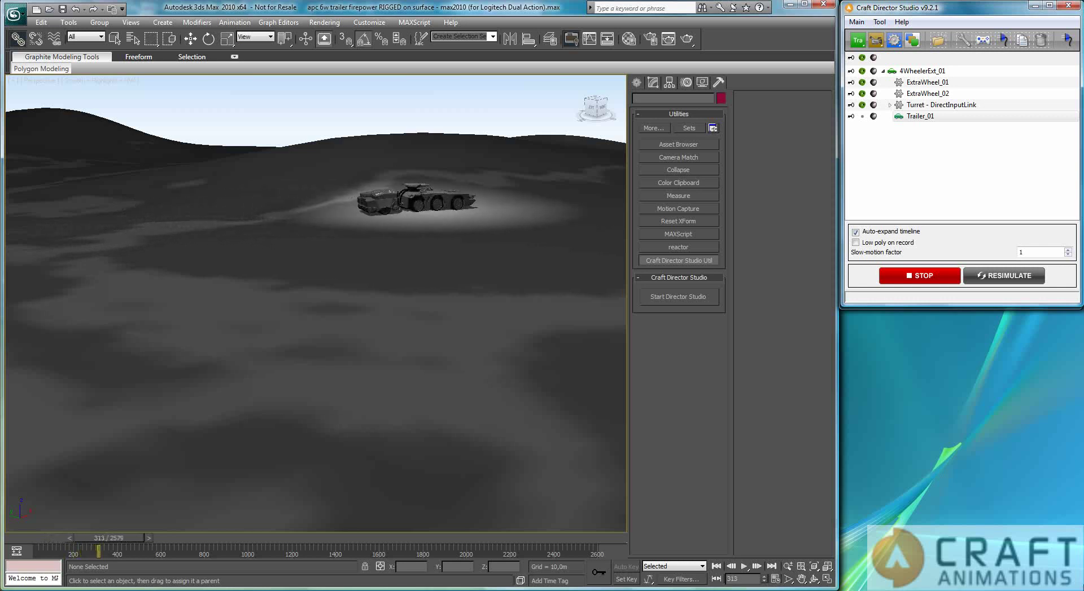
pyautogui.click(919, 275)
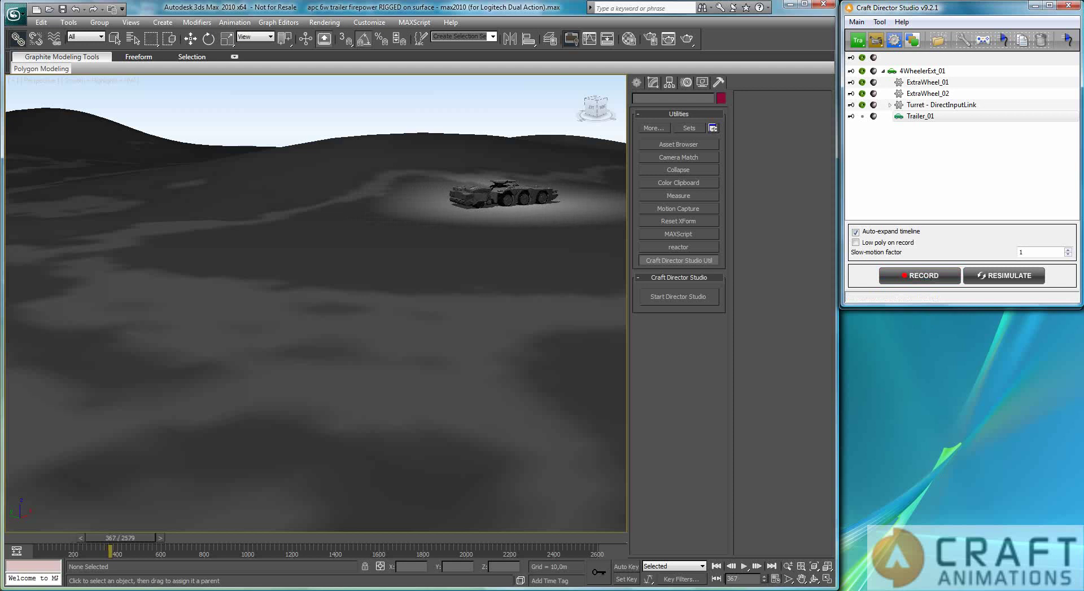
# - Switch to the Maya scene containing Trailer_01 and view the trailer from its hitch side
pyautogui.hotkey('alt', 'Tab')
pyautogui.hotkey('alt', 'Tab')
pyautogui.hotkey('alt', 'Tab')
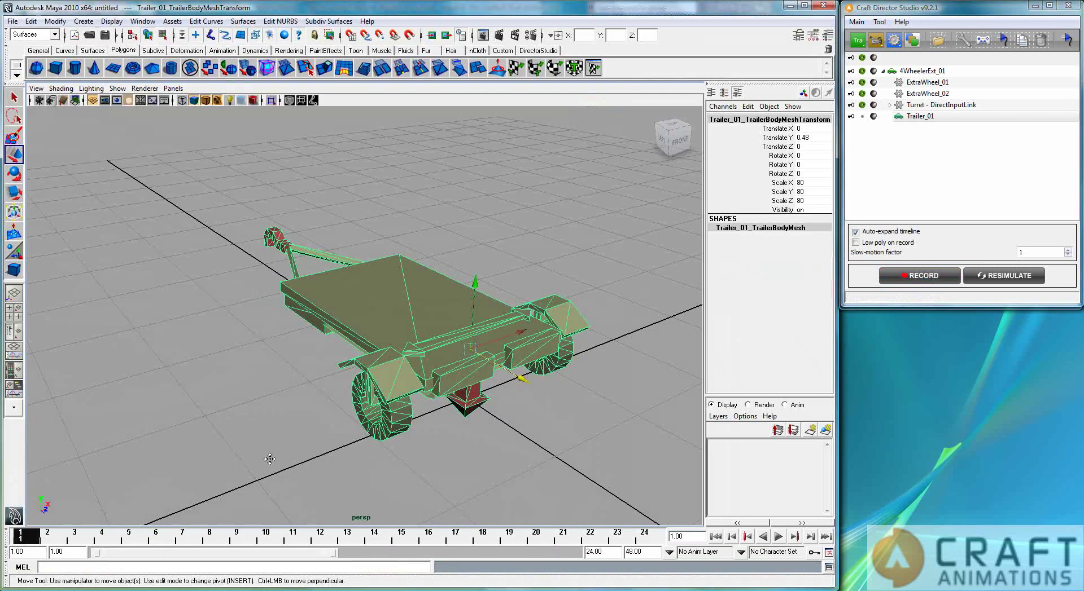
pyautogui.keyDown('alt'); pyautogui.moveTo(270, 459); pyautogui.dragTo(299, 450, button='middle'); pyautogui.keyUp('alt')
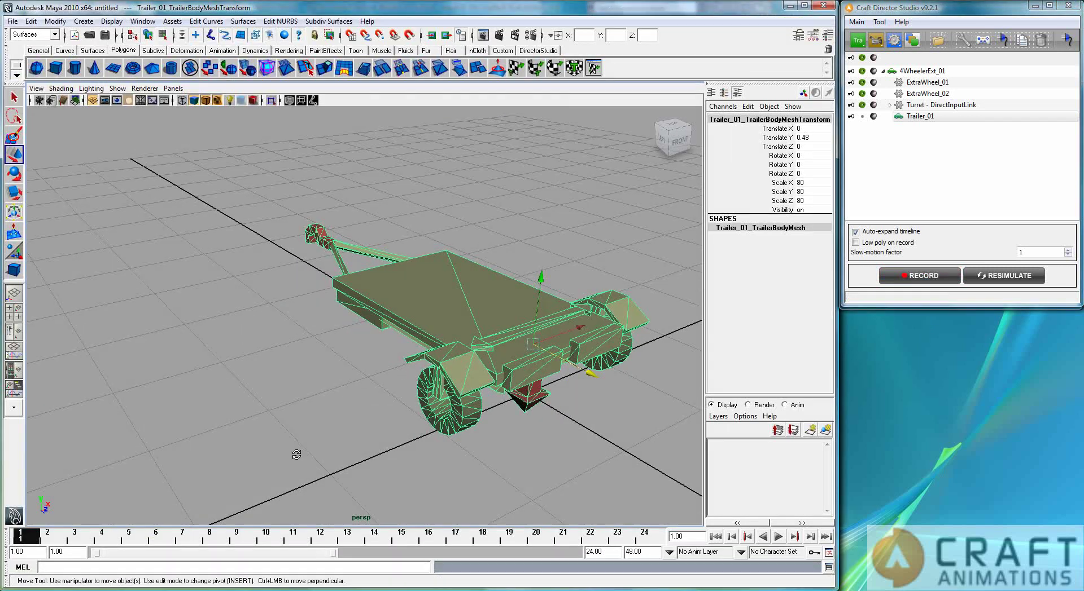
pyautogui.keyDown('alt'); pyautogui.moveTo(300, 450); pyautogui.dragTo(462, 428); pyautogui.keyUp('alt')
pyautogui.keyDown('alt'); pyautogui.moveTo(462, 428); pyautogui.dragTo(291, 419, button='right'); pyautogui.keyUp('alt')
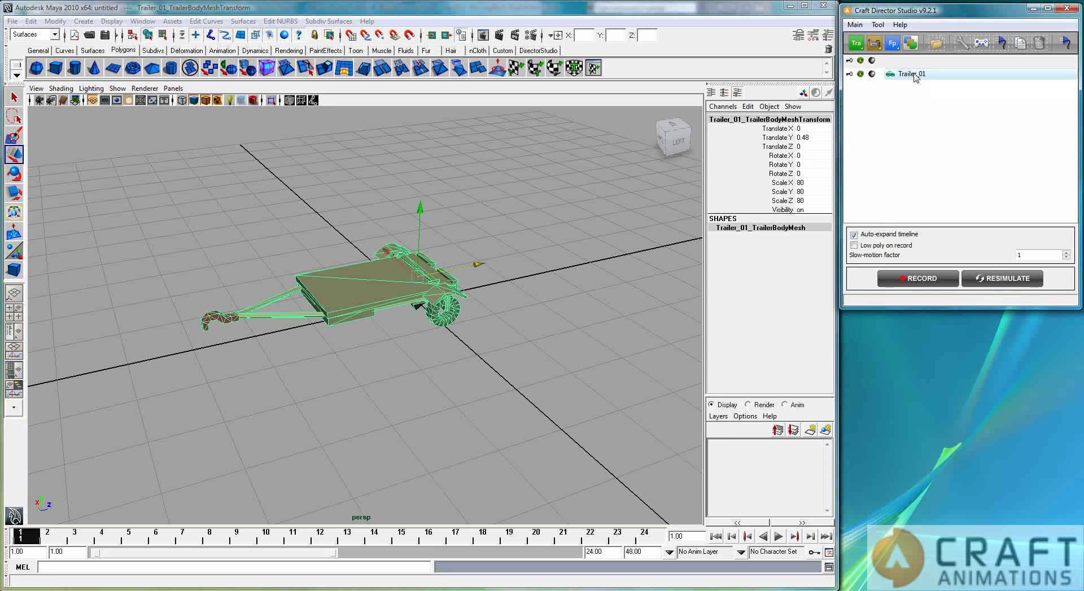
# - Duplicate Trailer_01 and move the copy's body mesh along Z to a spot behind the first trailer
pyautogui.click(1020, 42)
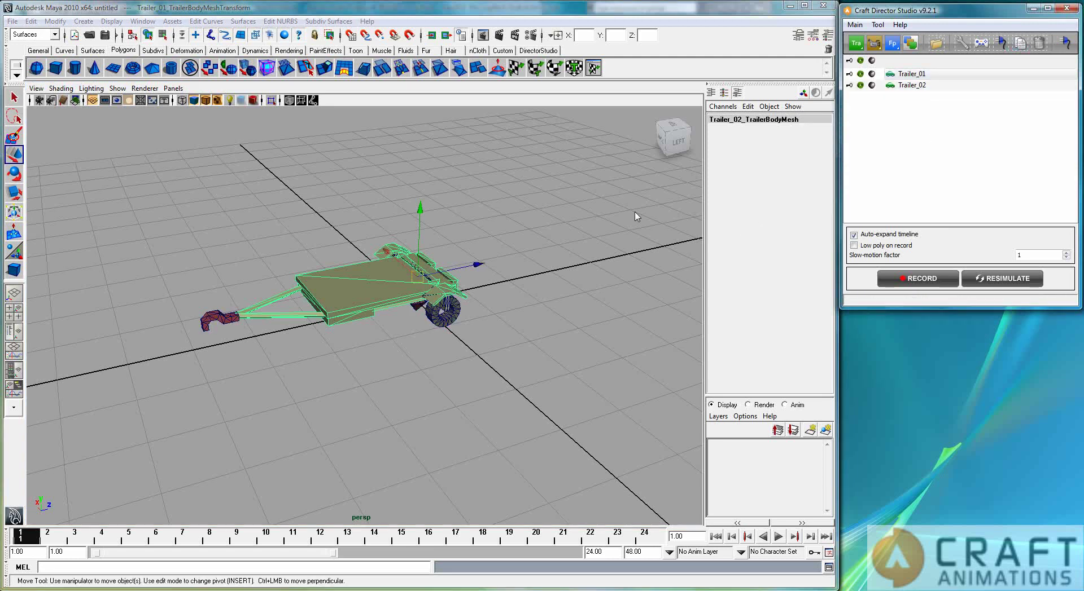
pyautogui.moveTo(477, 264); pyautogui.dragTo(610, 301)
pyautogui.keyDown('alt'); pyautogui.moveTo(610, 300); pyautogui.dragTo(480, 305, button='middle'); pyautogui.keyUp('alt')
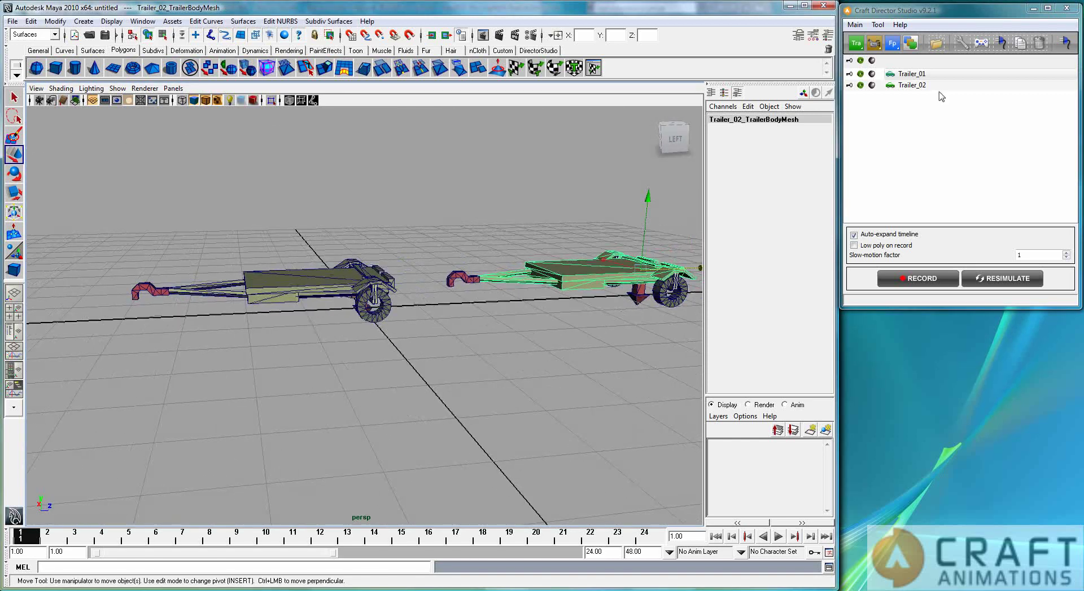
# - Add a 4WheelerExt vehicle and move its car body mesh in front of the first trailer
pyautogui.click(854, 44)
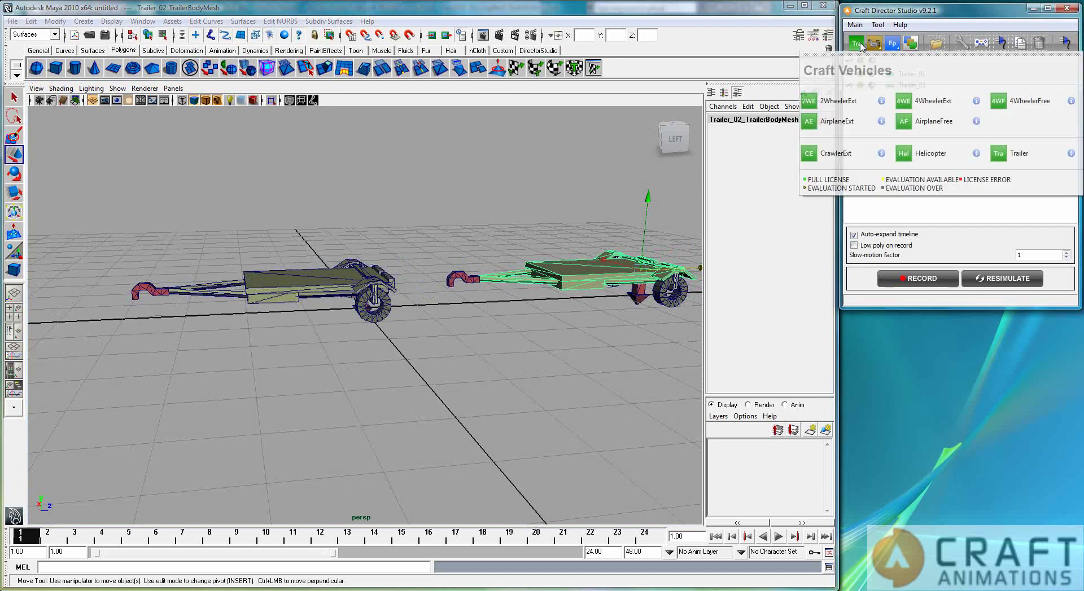
pyautogui.click(908, 106)
pyautogui.keyDown('alt'); pyautogui.moveTo(497, 333); pyautogui.dragTo(289, 310); pyautogui.keyUp('alt')
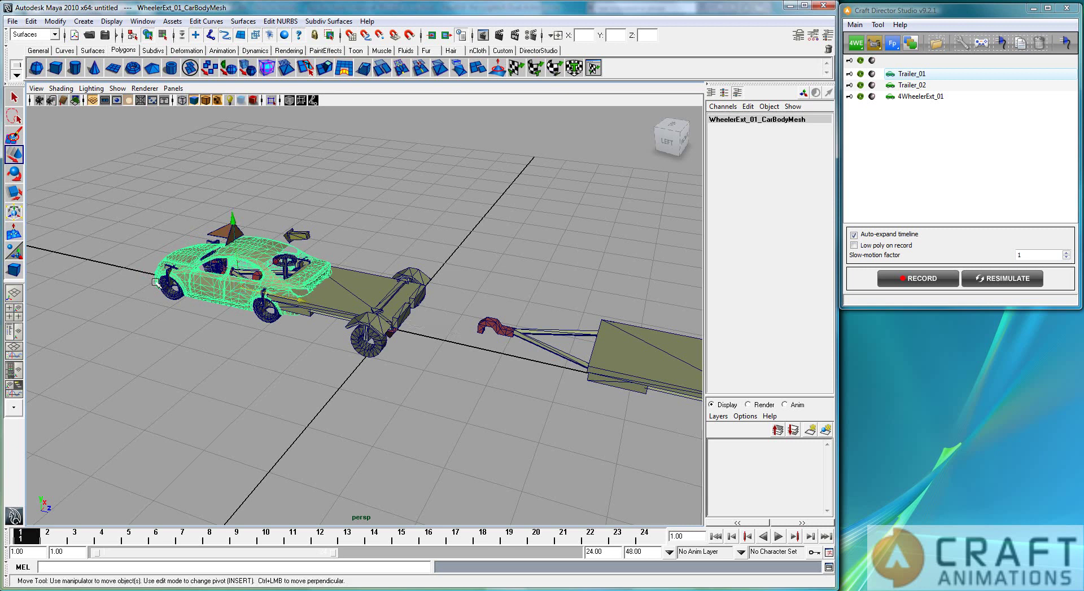
pyautogui.moveTo(297, 295); pyautogui.dragTo(88, 274)
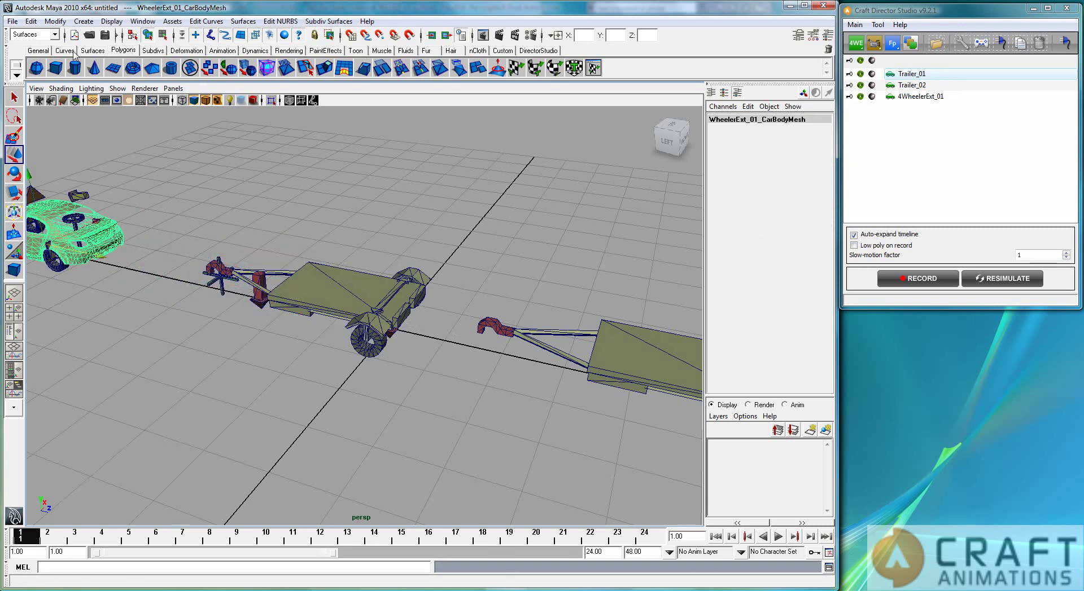
# - Draw a tall polygon cube spanning from the front trailer's rear over the second trailer, raised to about 2.02 in Y
pyautogui.click(56, 68)
pyautogui.keyDown('alt'); pyautogui.moveTo(274, 212); pyautogui.dragTo(308, 274); pyautogui.keyUp('alt')
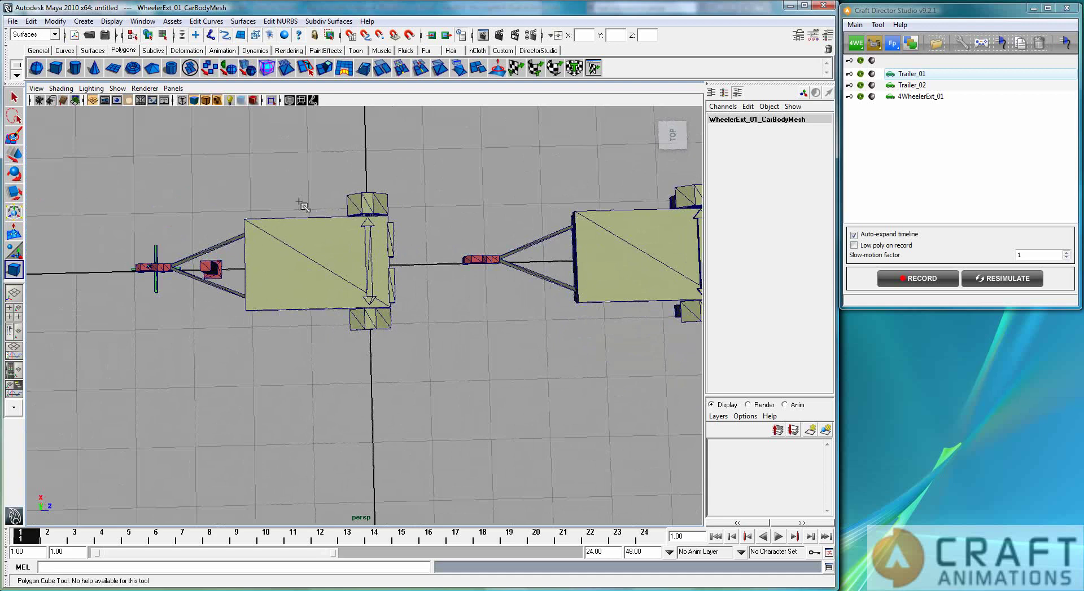
pyautogui.moveTo(297, 179); pyautogui.dragTo(713, 356)
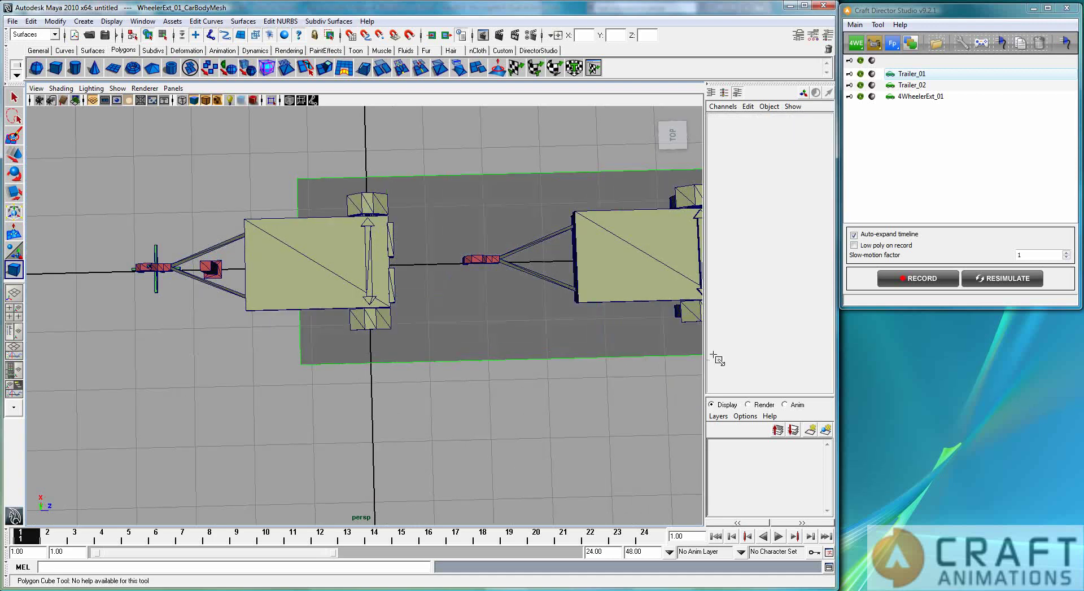
pyautogui.keyDown('alt'); pyautogui.moveTo(522, 305); pyautogui.dragTo(527, 164); pyautogui.keyUp('alt')
pyautogui.keyDown('alt'); pyautogui.moveTo(508, 324); pyautogui.dragTo(508, 293); pyautogui.keyUp('alt')
pyautogui.keyDown('alt'); pyautogui.moveTo(617, 338); pyautogui.dragTo(517, 336, button='middle'); pyautogui.keyUp('alt')
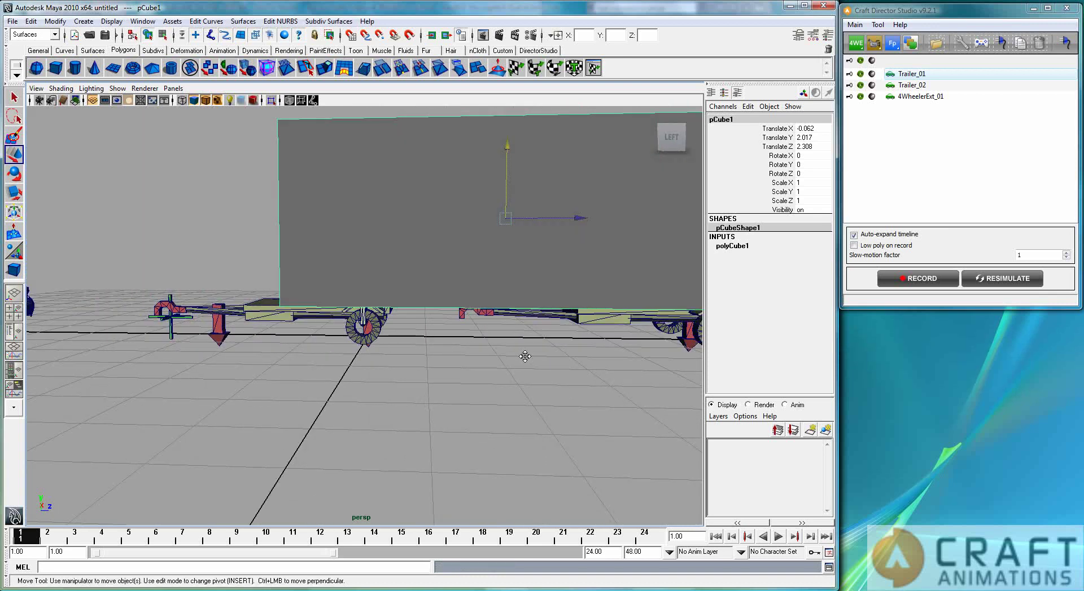
# - Move Trailer_02's towing hook forward along Z to about -0.061, just behind Trailer_01's wheels
pyautogui.keyDown('alt'); pyautogui.moveTo(525, 356); pyautogui.dragTo(452, 363); pyautogui.keyUp('alt')
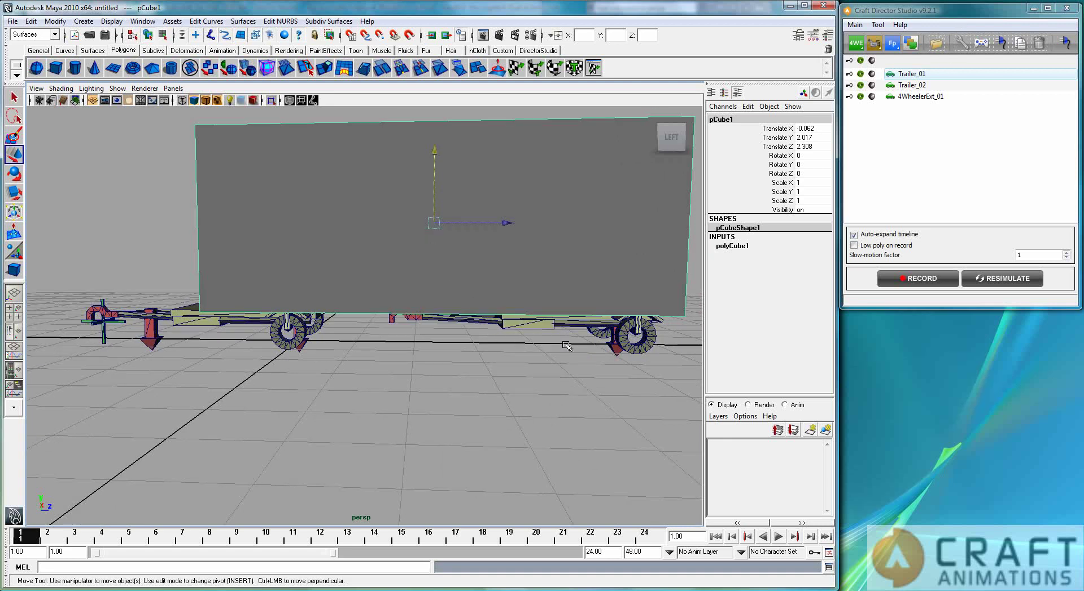
pyautogui.click(414, 320)
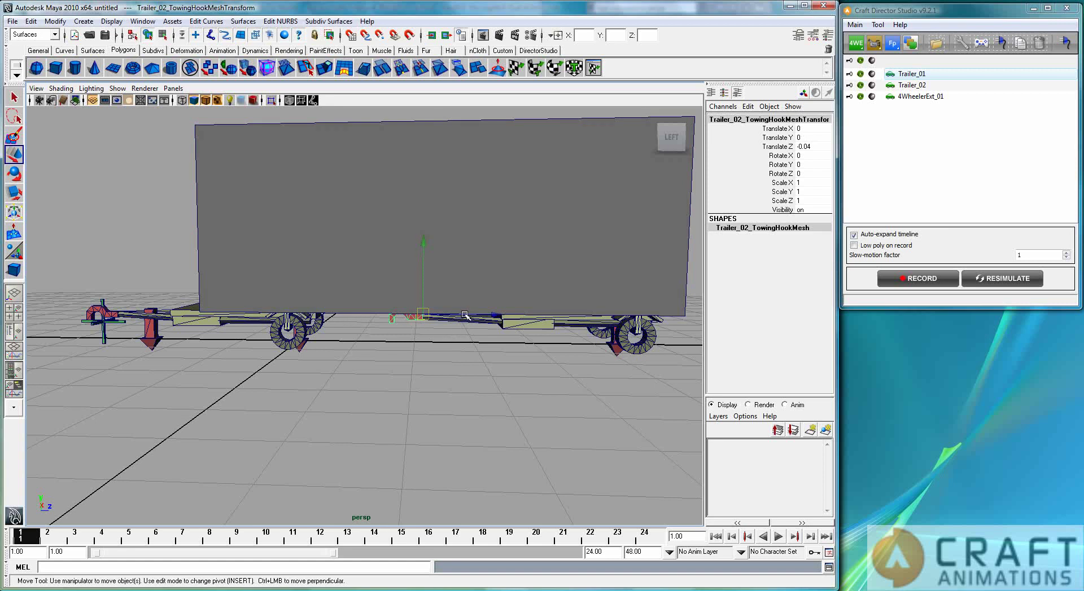
pyautogui.moveTo(492, 315); pyautogui.dragTo(364, 328, button='middle')
# - Run the Director Studio MEL script to align Trailer_02's towing hook with Trailer_01's body mesh
pyautogui.click(537, 50)
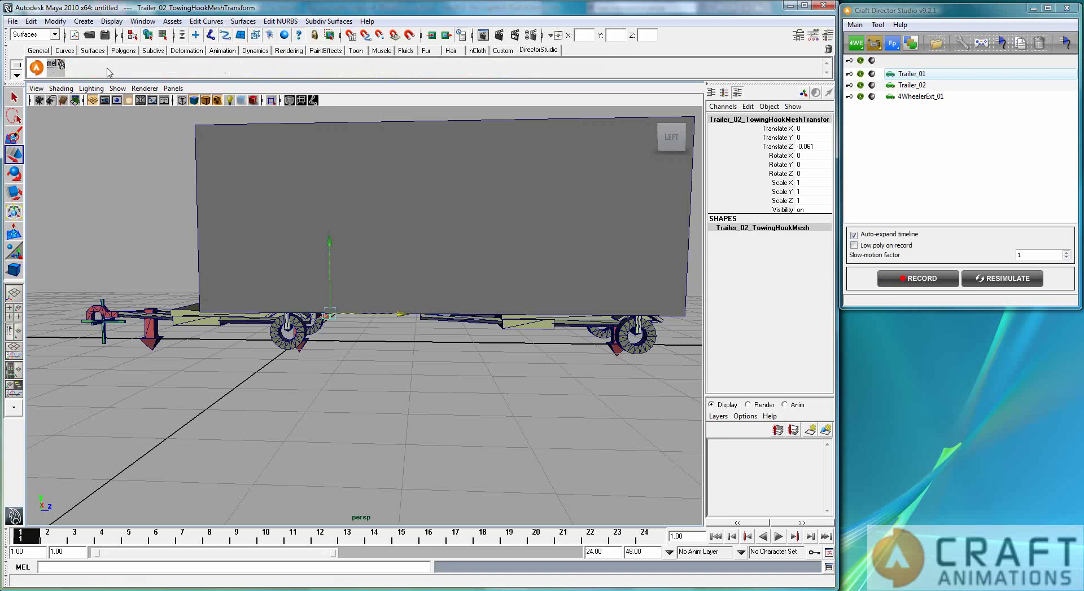
pyautogui.click(217, 322)
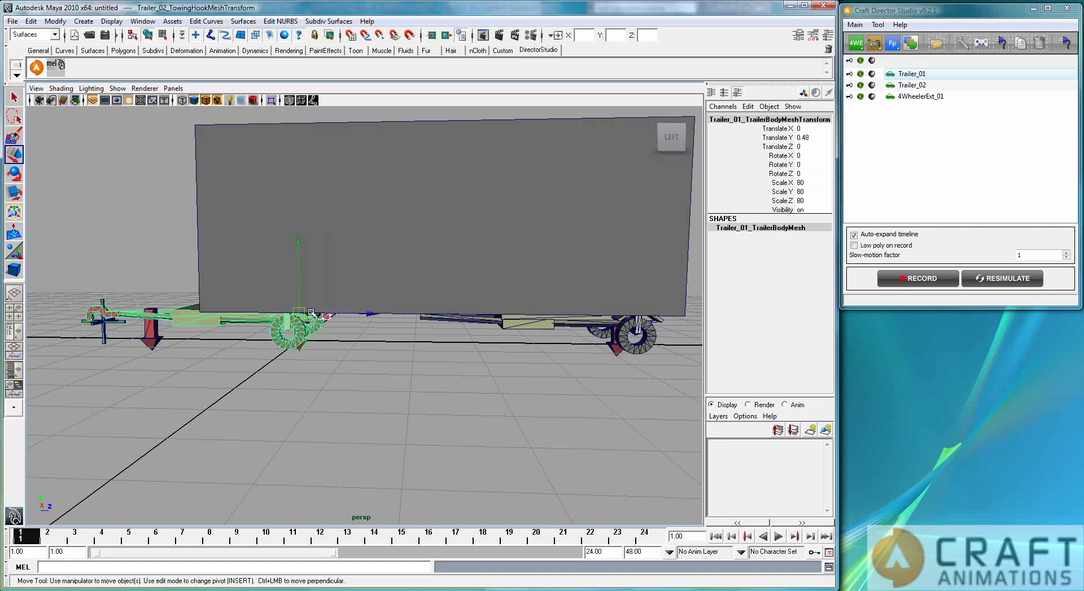
pyautogui.click(53, 67)
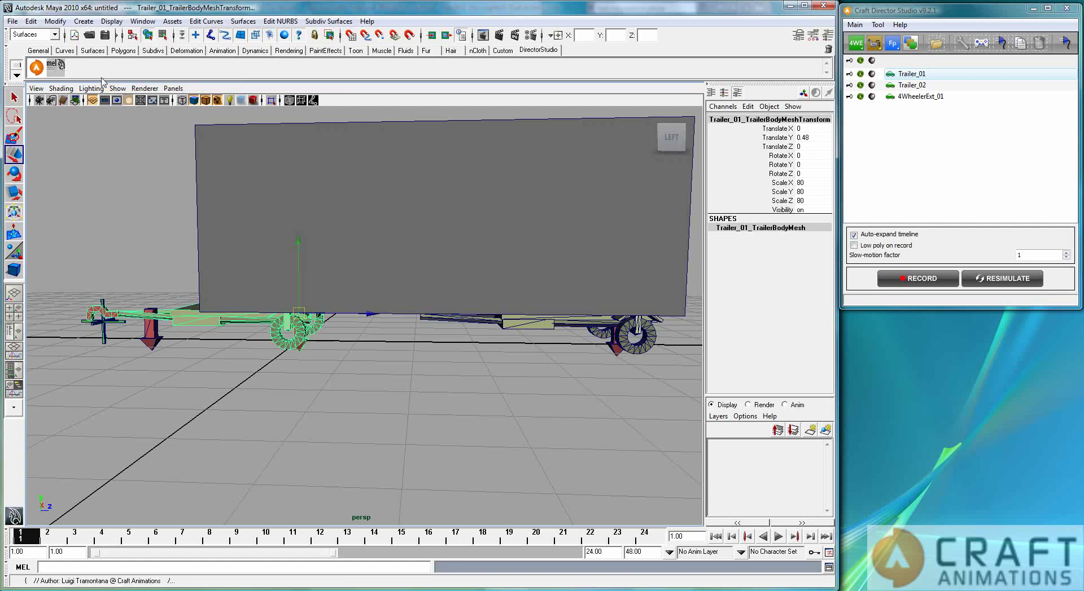
pyautogui.click(353, 355)
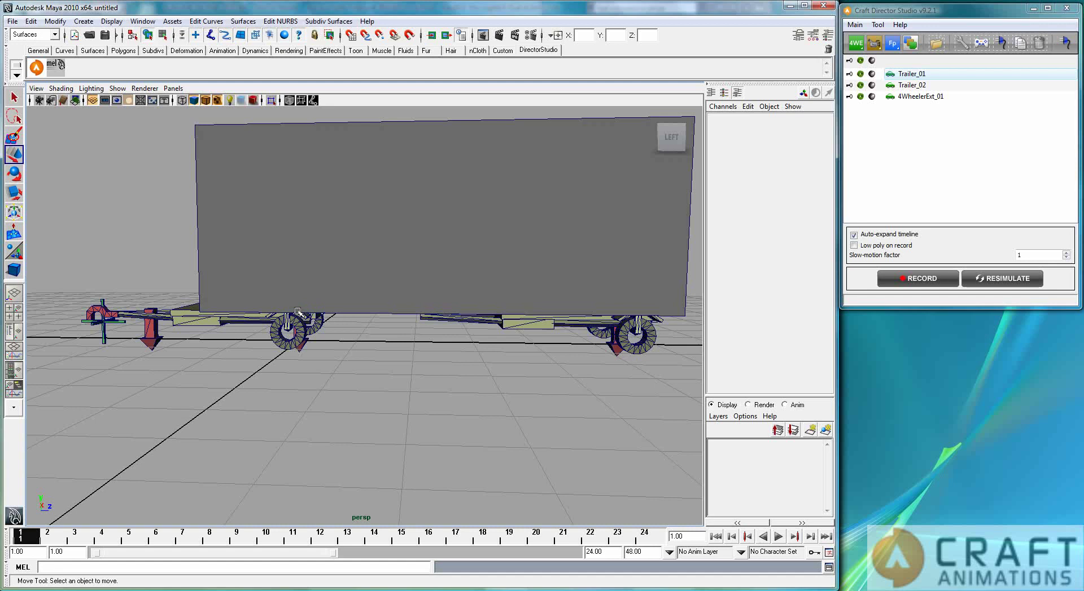
# - Parent the polygon cube pCube1 to Trailer_02's body mesh
pyautogui.click(492, 272)
pyautogui.keyDown('shift'); pyautogui.click(543, 323); pyautogui.keyUp('shift')
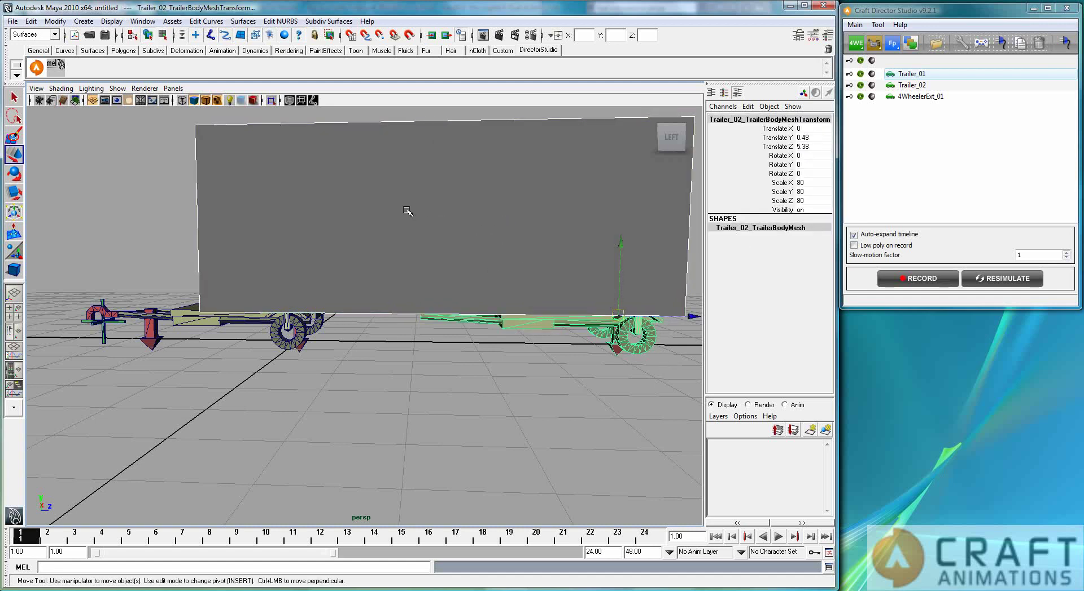
pyautogui.press('p')
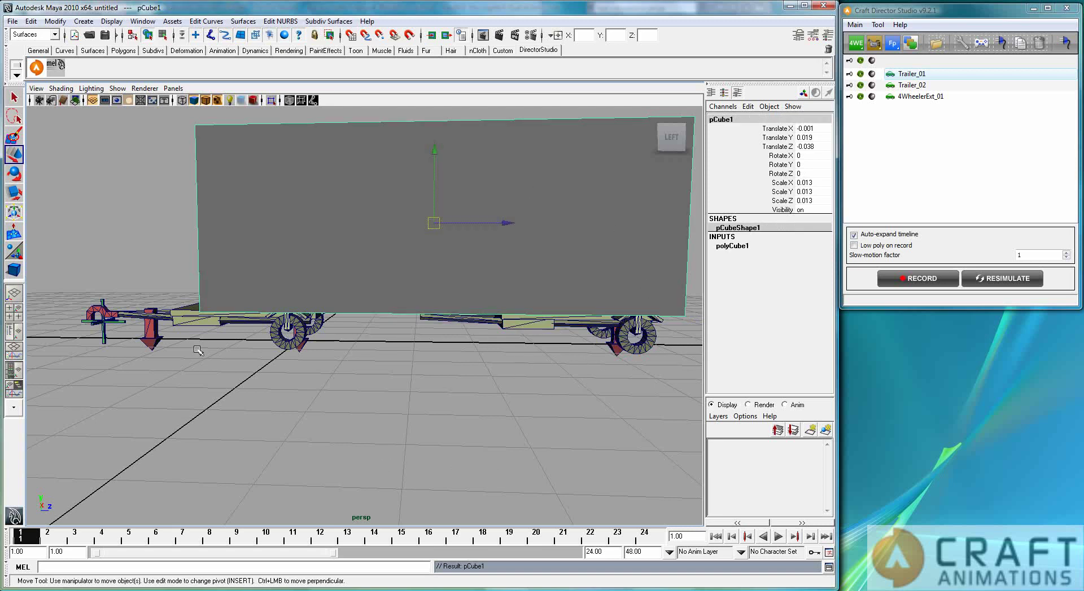
# - Move the 4WheelerExt car body along Z to about -3.743, so its rear overlaps Trailer_01's hitch
pyautogui.keyDown('alt'); pyautogui.moveTo(282, 390); pyautogui.dragTo(189, 339); pyautogui.keyUp('alt')
pyautogui.click(121, 227)
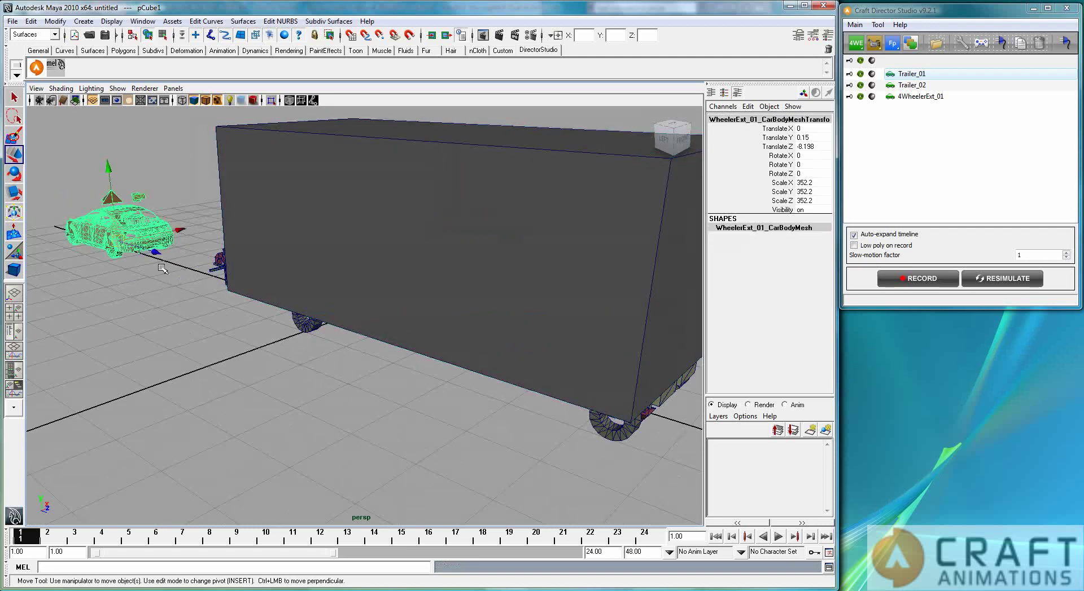
pyautogui.moveTo(157, 257); pyautogui.dragTo(251, 284)
pyautogui.keyDown('alt'); pyautogui.moveTo(227, 342); pyautogui.dragTo(310, 325); pyautogui.keyUp('alt')
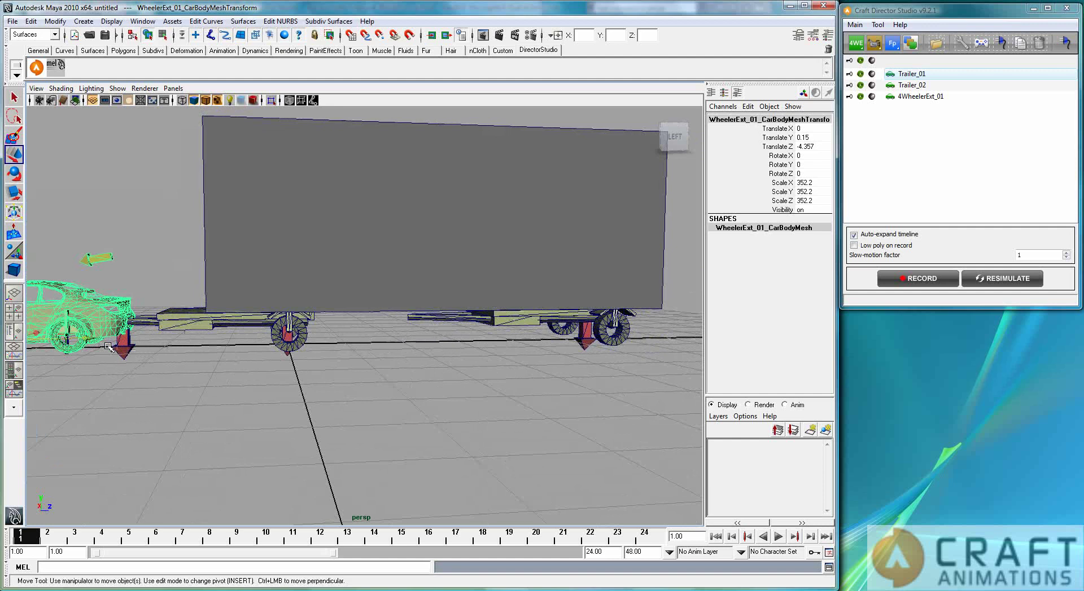
pyautogui.moveTo(88, 340); pyautogui.dragTo(51, 312)
# - Move Trailer_01's towing hook along Z to about -0.024 and parent it to the car body mesh
pyautogui.click(73, 317)
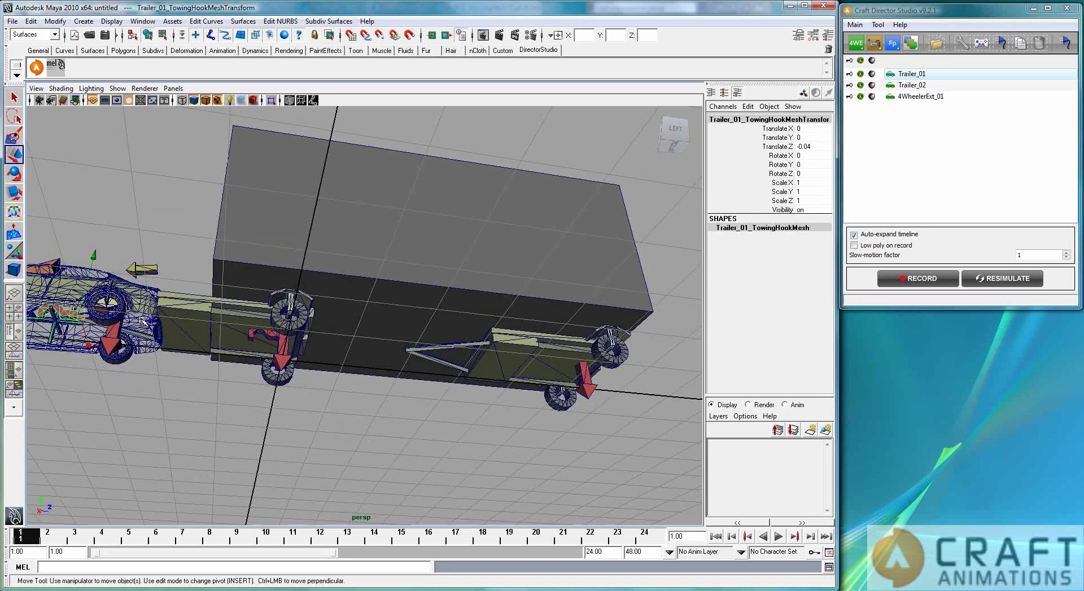
pyautogui.moveTo(142, 321); pyautogui.dragTo(258, 361)
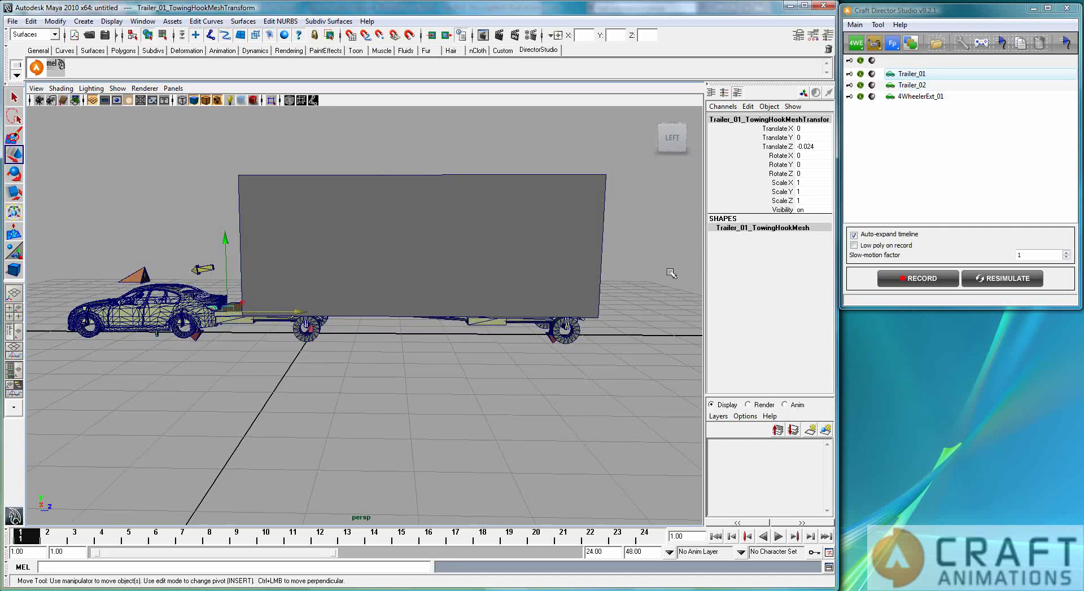
pyautogui.keyDown('alt'); pyautogui.moveTo(479, 381); pyautogui.dragTo(377, 364); pyautogui.keyUp('alt')
pyautogui.click(207, 306)
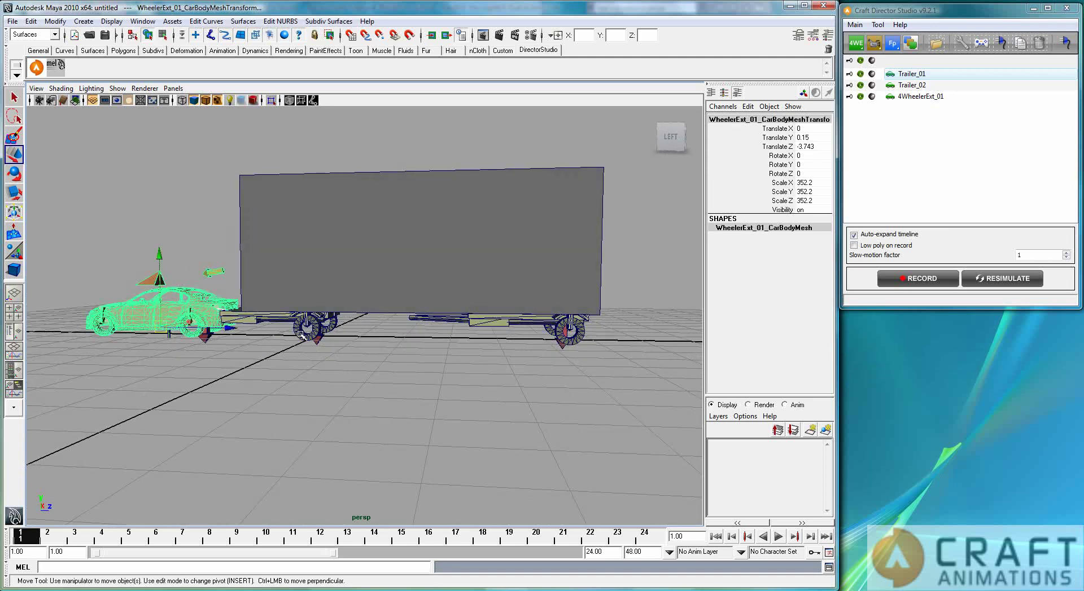
pyautogui.click(301, 337)
pyautogui.click(329, 339)
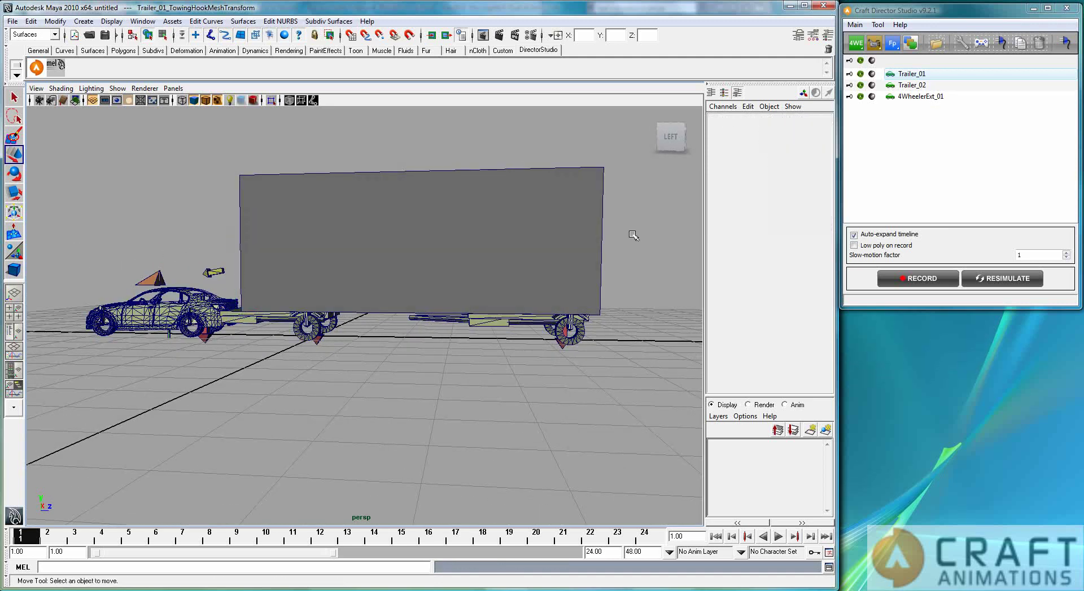
# - Record a short test drive of the car and trailers, stop it and return to frame 1
pyautogui.click(934, 278)
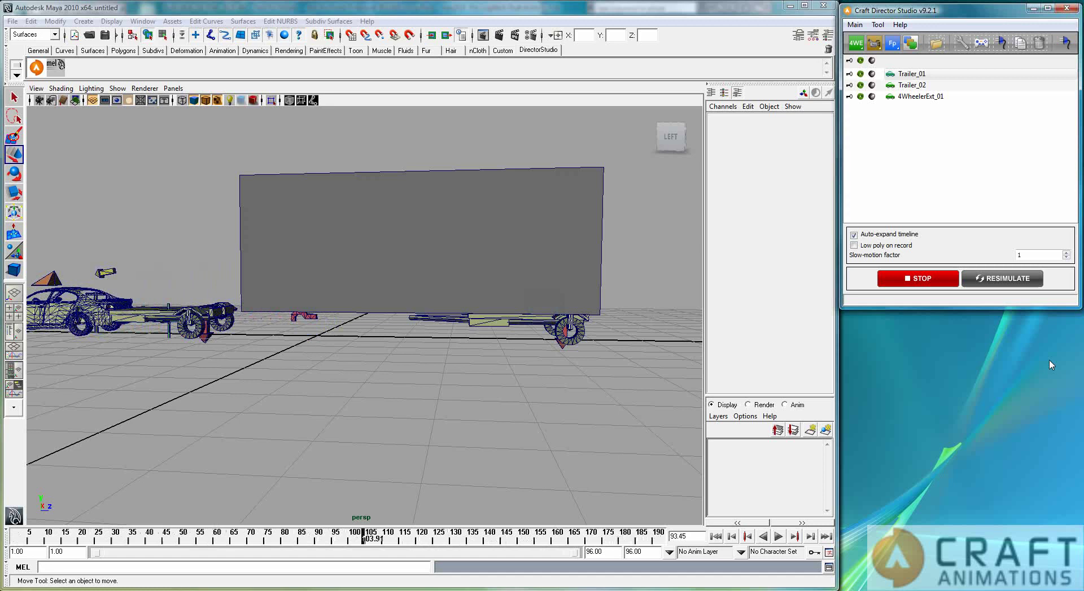
pyautogui.click(918, 278)
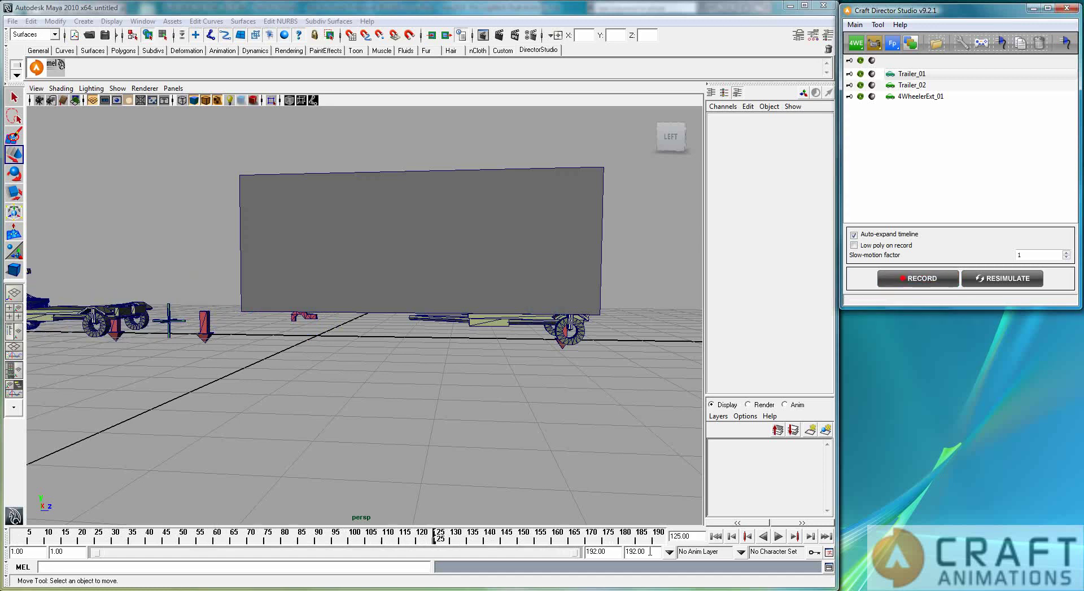
pyautogui.click(715, 537)
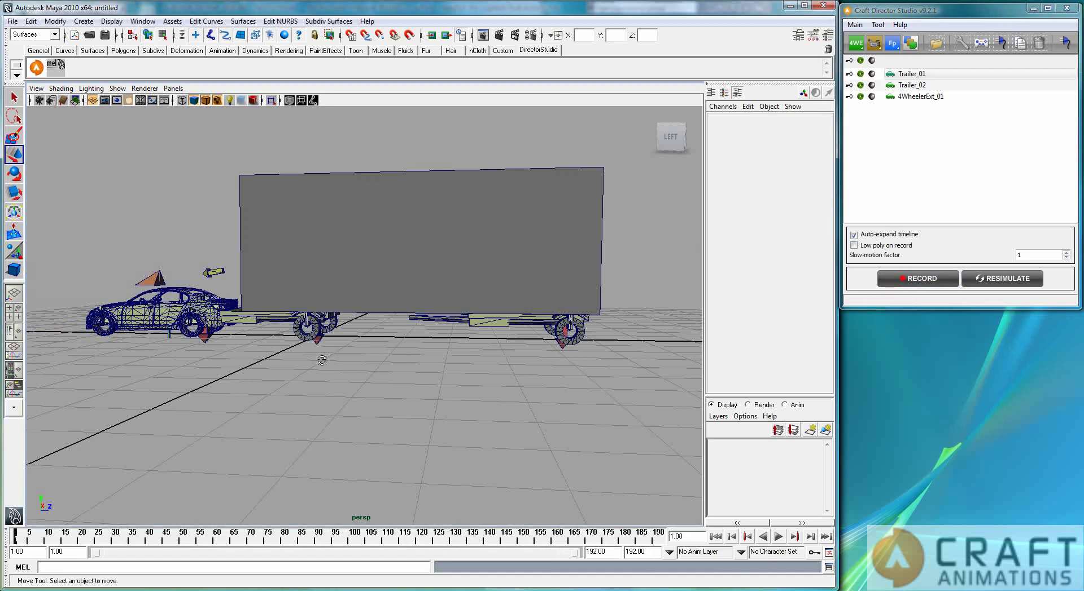
# - Parent Trailer_02's towing hook to Trailer_01's body mesh and deselect everything
pyautogui.keyDown('alt'); pyautogui.moveTo(322, 360); pyautogui.dragTo(288, 327); pyautogui.keyUp('alt')
pyautogui.click(284, 330)
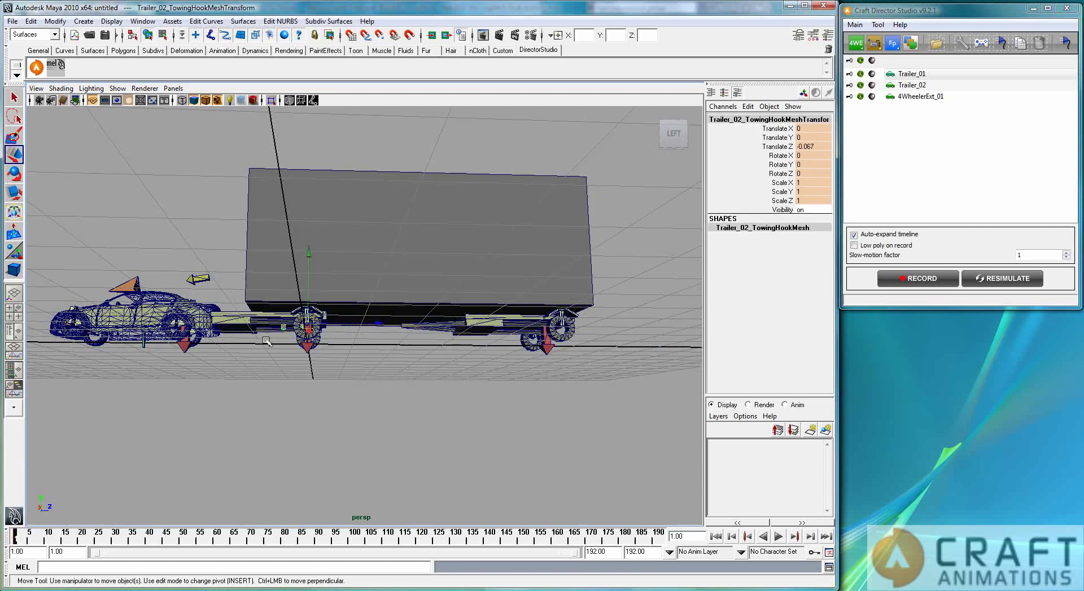
pyautogui.click(256, 320)
pyautogui.press('p')
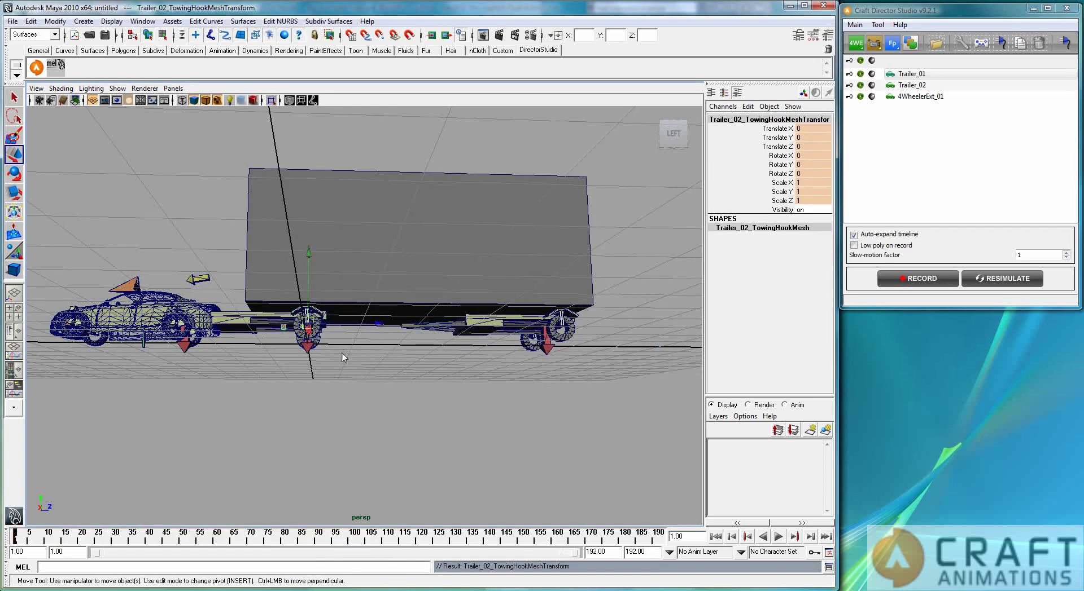
pyautogui.click(370, 359)
pyautogui.keyDown('alt'); pyautogui.moveTo(370, 359); pyautogui.dragTo(346, 408); pyautogui.keyUp('alt')
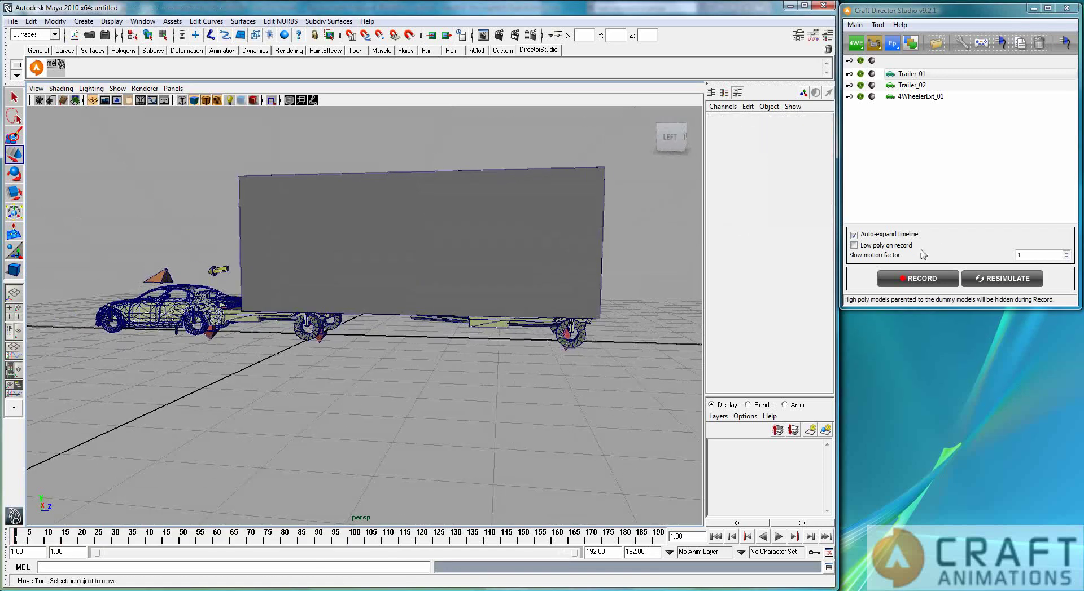
# - Record another drive of the car with both trailers, stop it and scrub back to frame 1
pyautogui.click(922, 284)
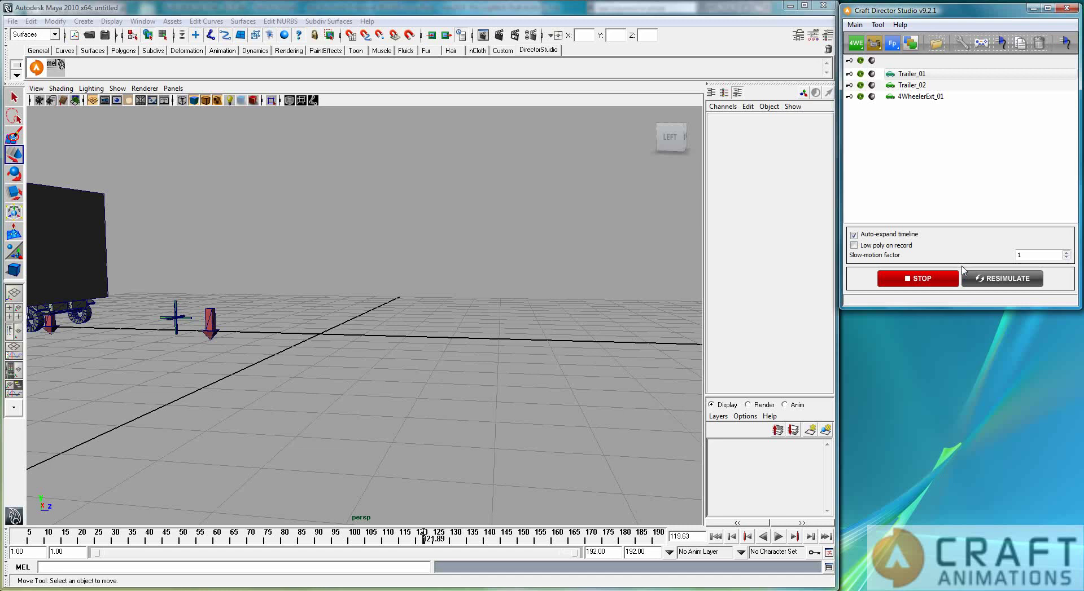
pyautogui.click(920, 279)
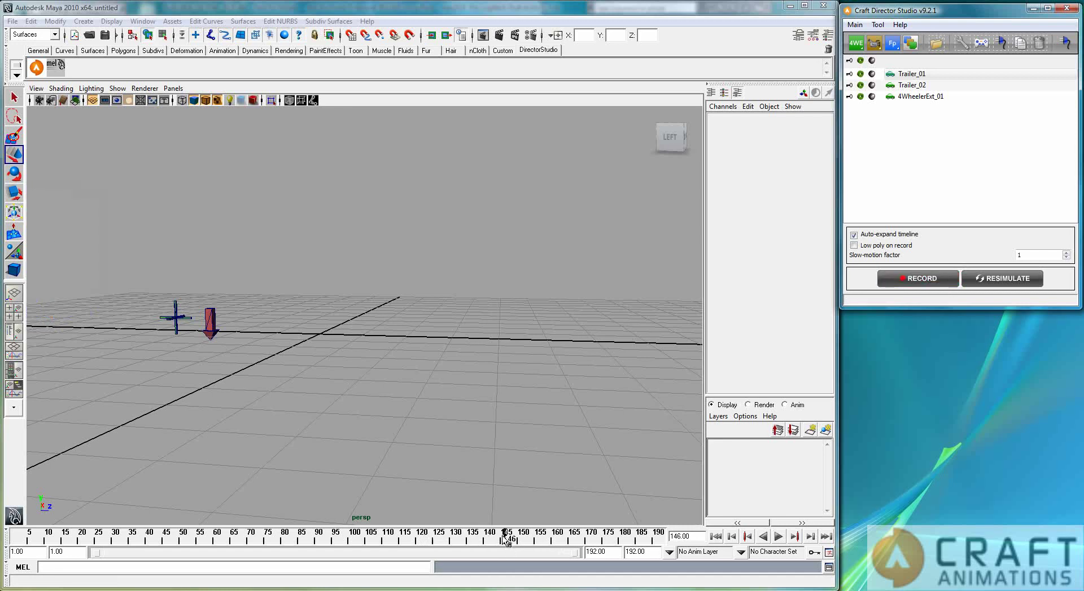
pyautogui.moveTo(504, 539); pyautogui.dragTo(12, 539)
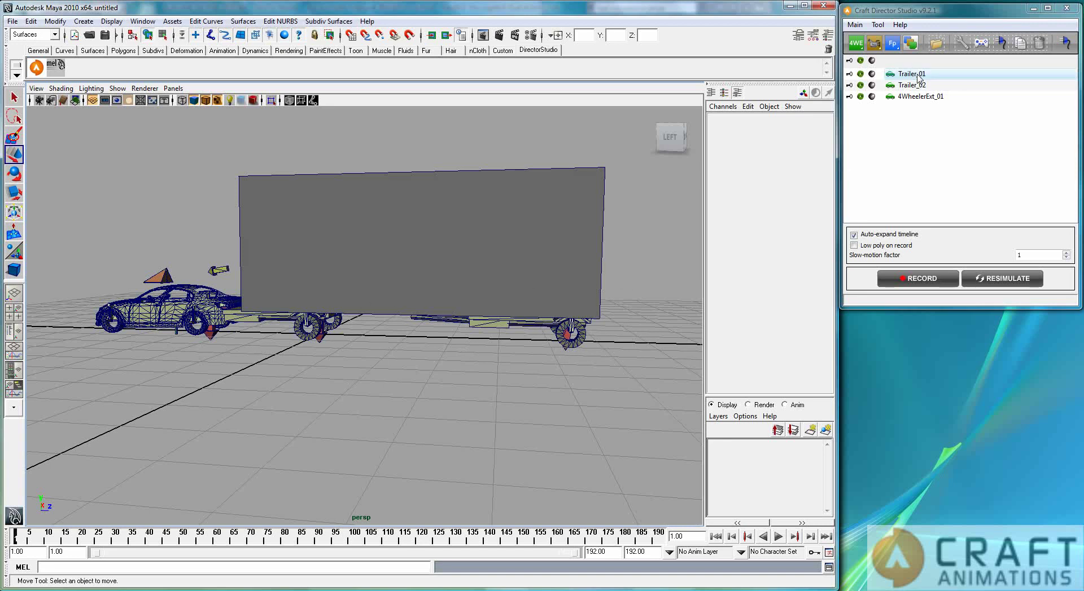
# - Nest Trailer_01 under 4WheelerExt_01 and Trailer_02 under Trailer_01 in the Director Studio tool hierarchy
pyautogui.moveTo(917, 79); pyautogui.dragTo(926, 104)
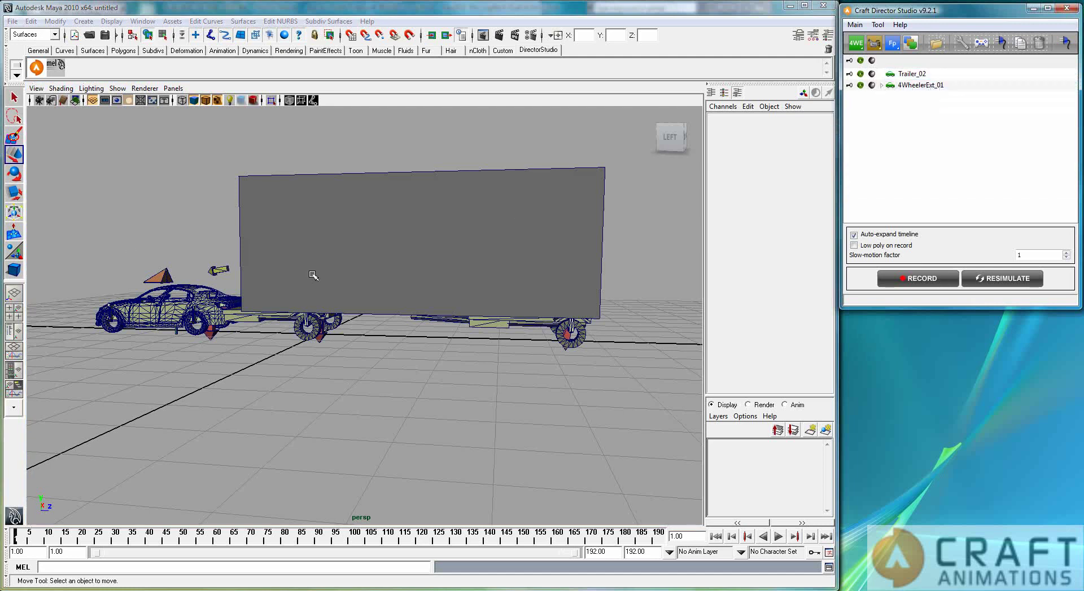
pyautogui.click(882, 85)
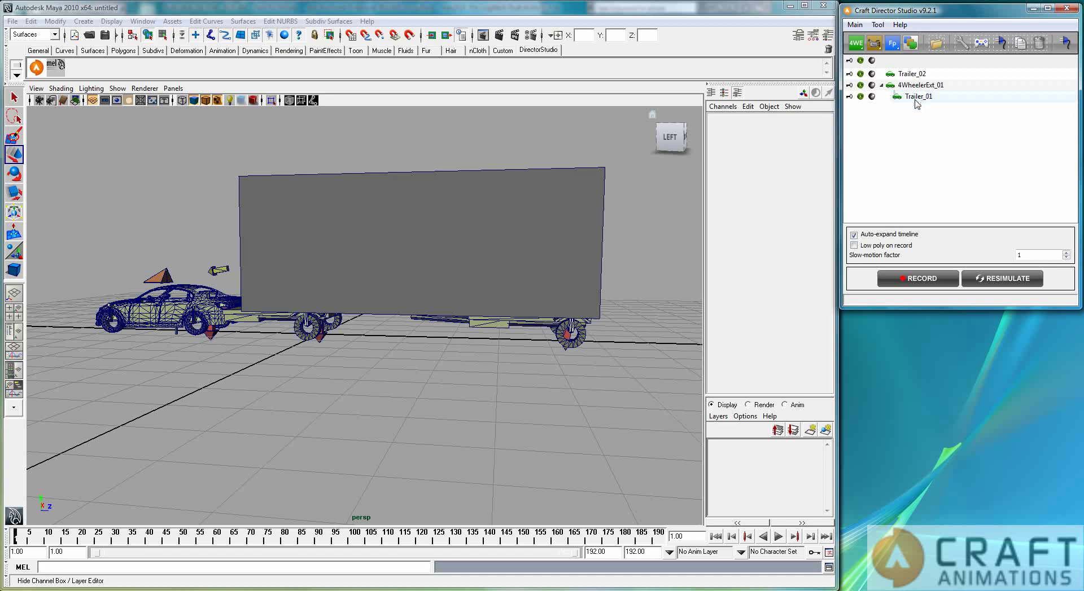
pyautogui.moveTo(911, 74); pyautogui.dragTo(917, 97)
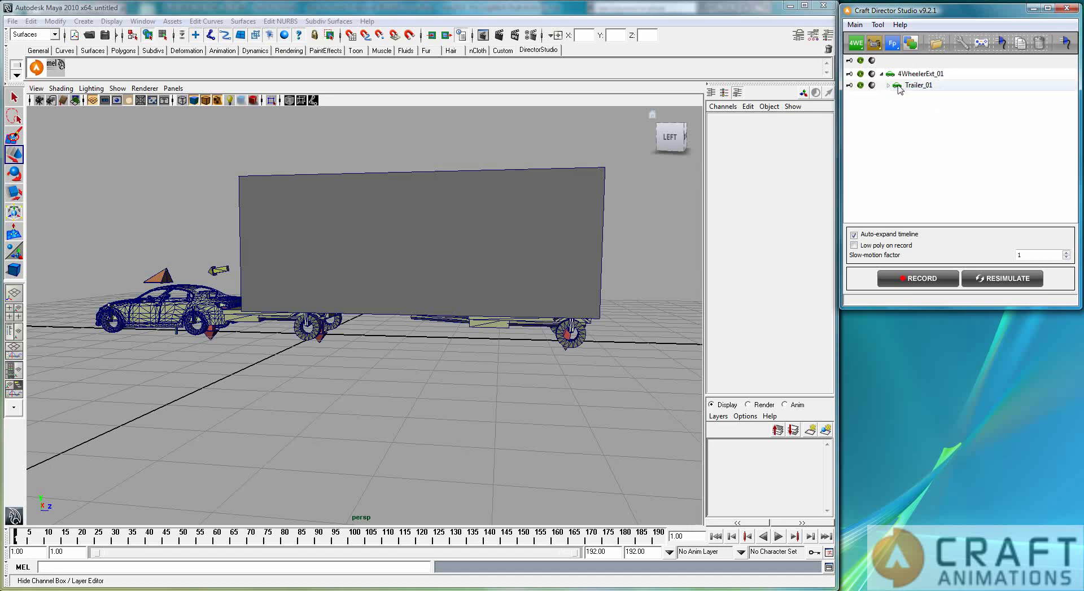
pyautogui.click(889, 85)
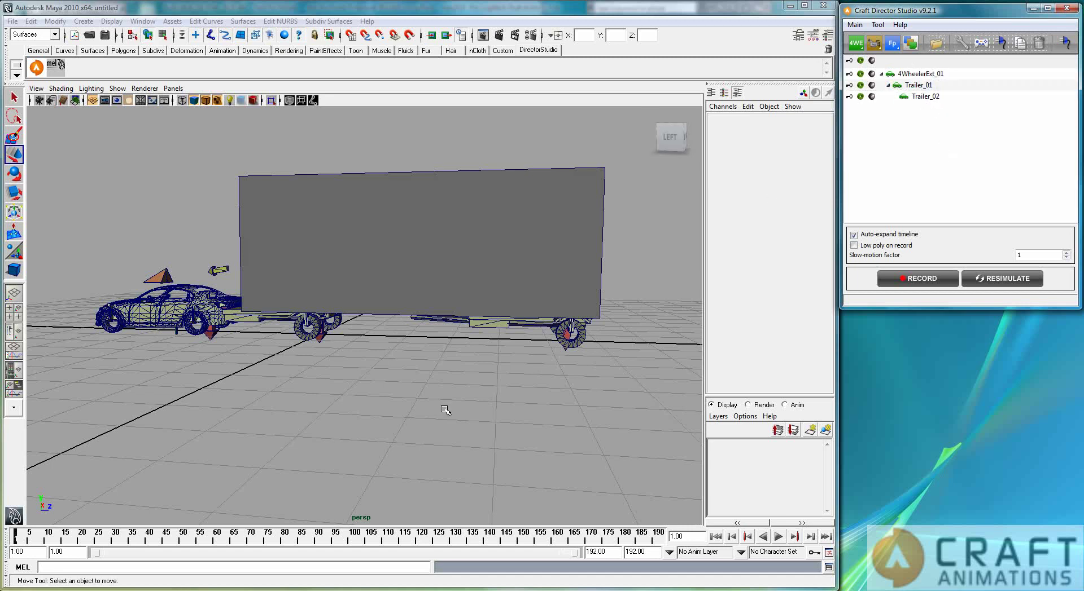
# - View the setup from its rear corner and start recording the car with the nested trailers
pyautogui.keyDown('alt'); pyautogui.moveTo(443, 411); pyautogui.dragTo(384, 379); pyautogui.keyUp('alt')
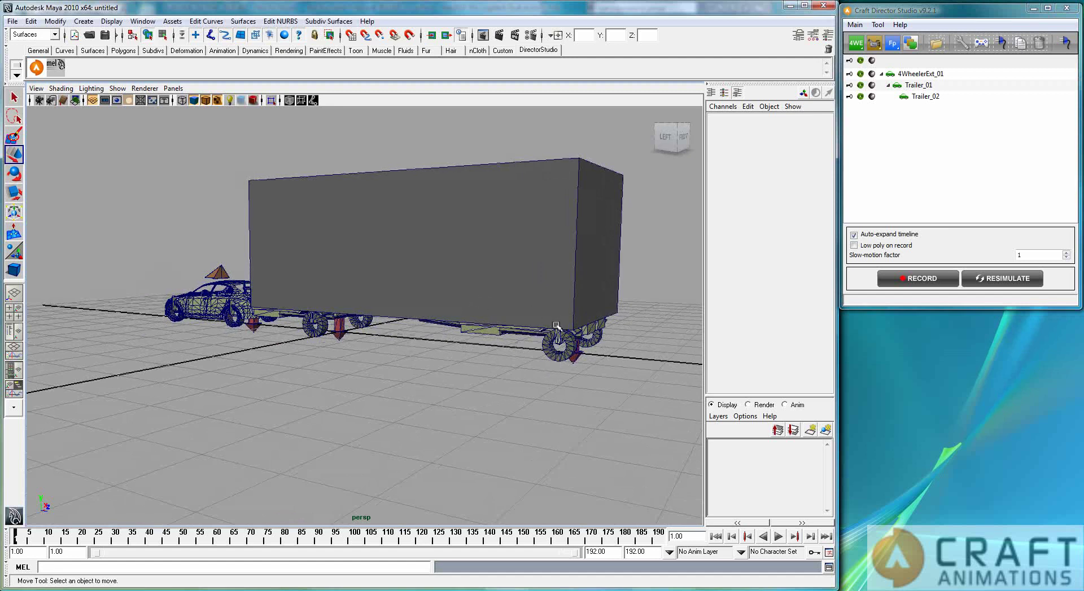
pyautogui.click(932, 282)
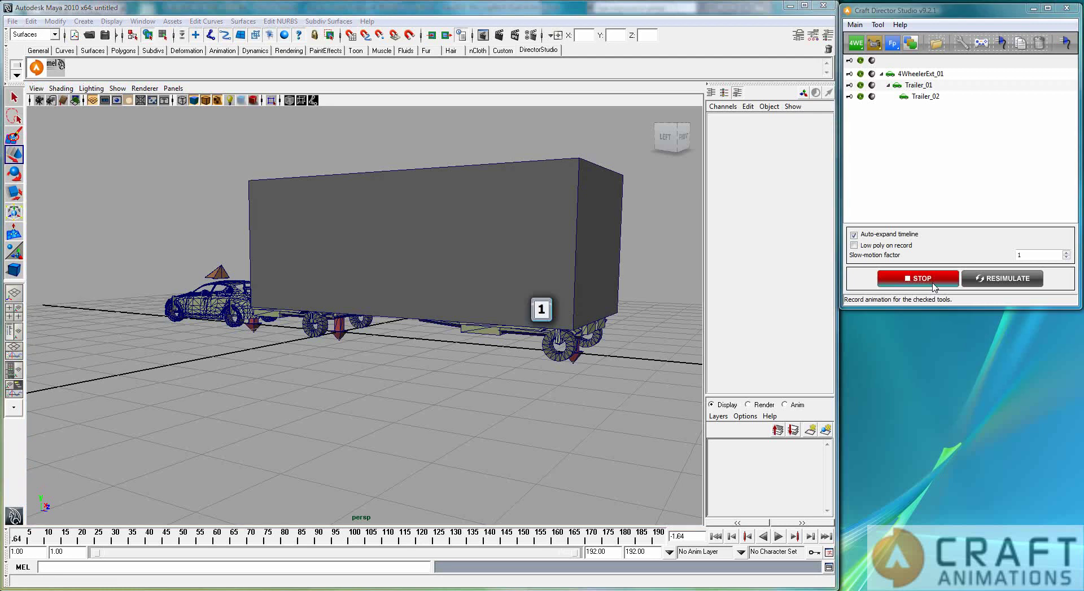